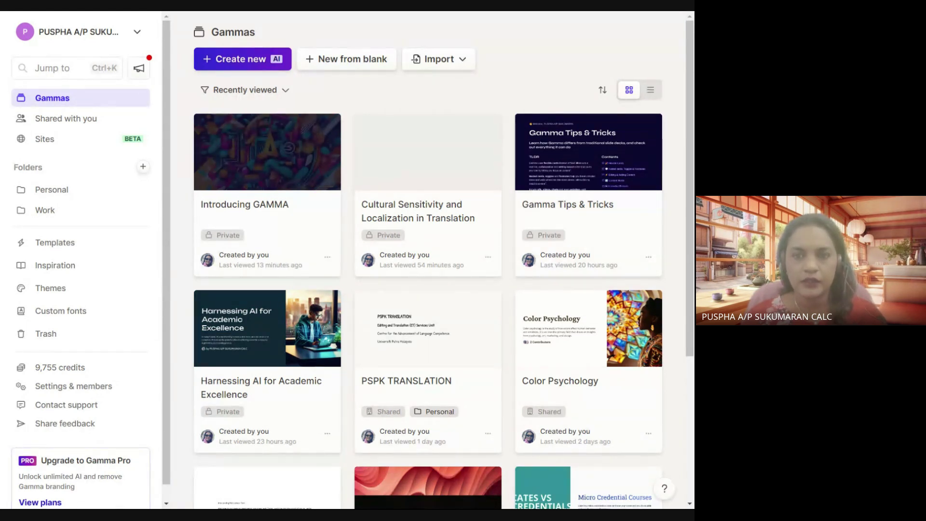
# Examine the file import options available for existing documents and presentations.
pyautogui.scroll(-1, 533, 149)
pyautogui.scroll(1, 533, 149)
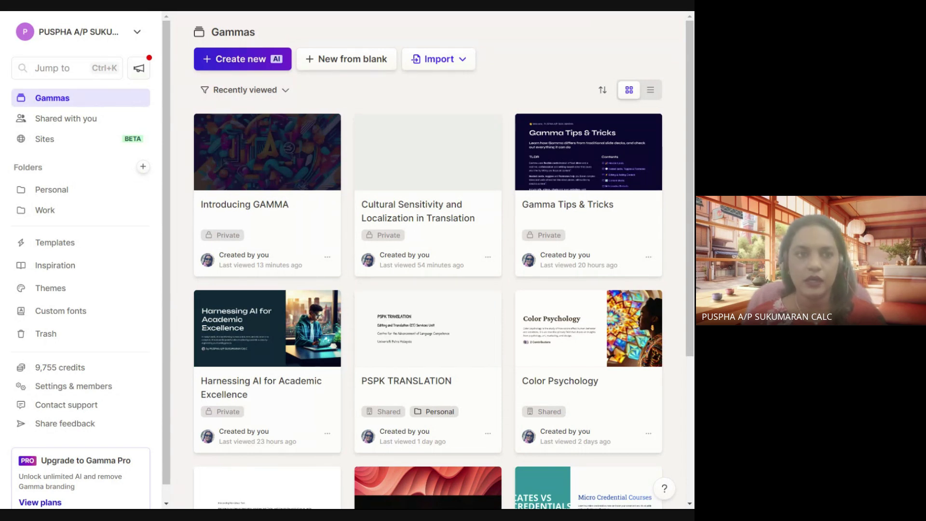
pyautogui.click(448, 62)
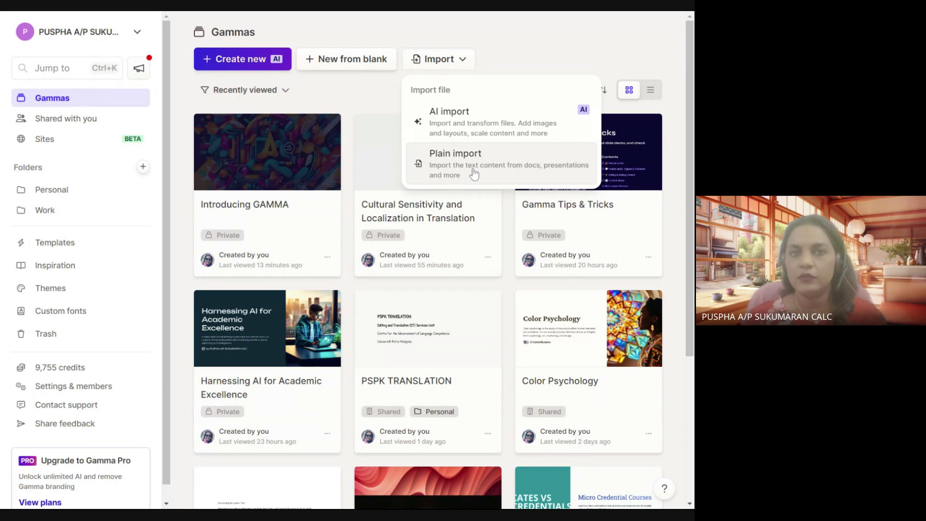
pyautogui.click(554, 43)
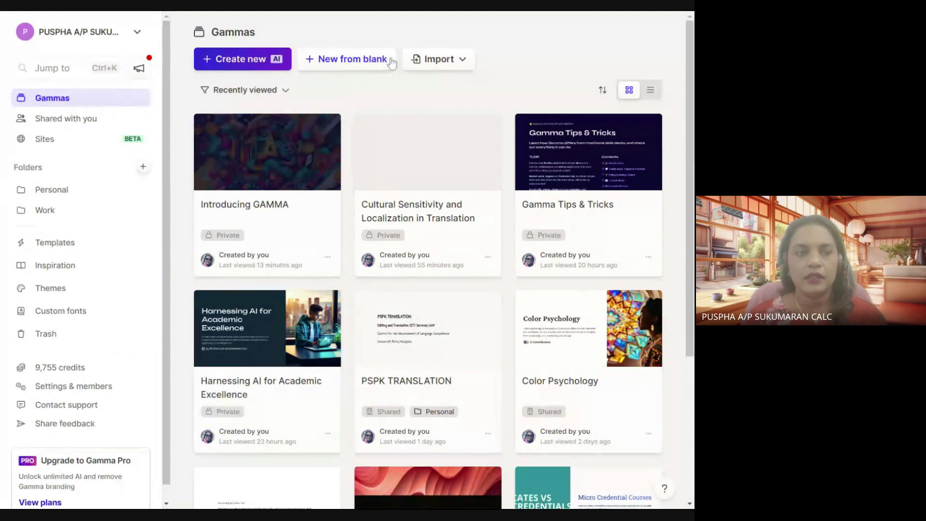
# Create a new gamma from blank and return to the overview of all gammas.
pyautogui.click(342, 62)
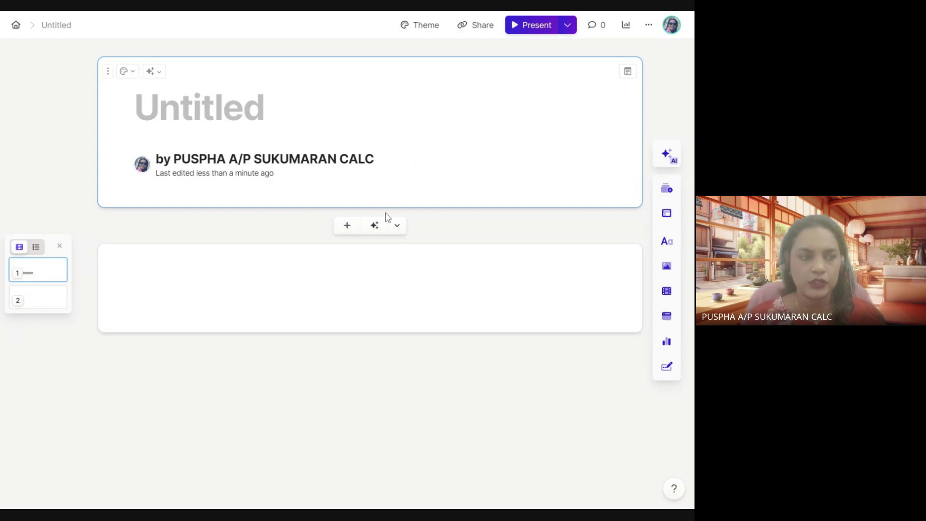
pyautogui.click(16, 27)
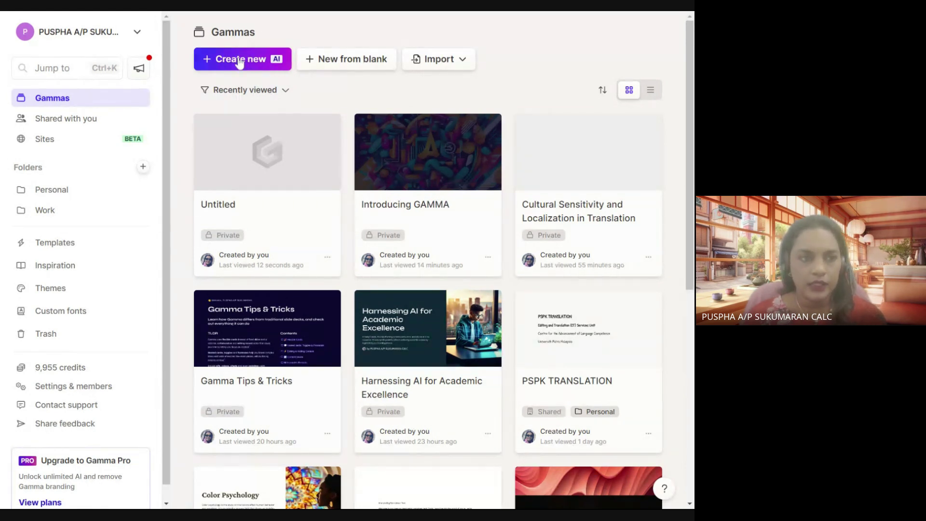
# Start creating a new gamma with AI and review the available starting methods and recent prompts.
pyautogui.click(238, 62)
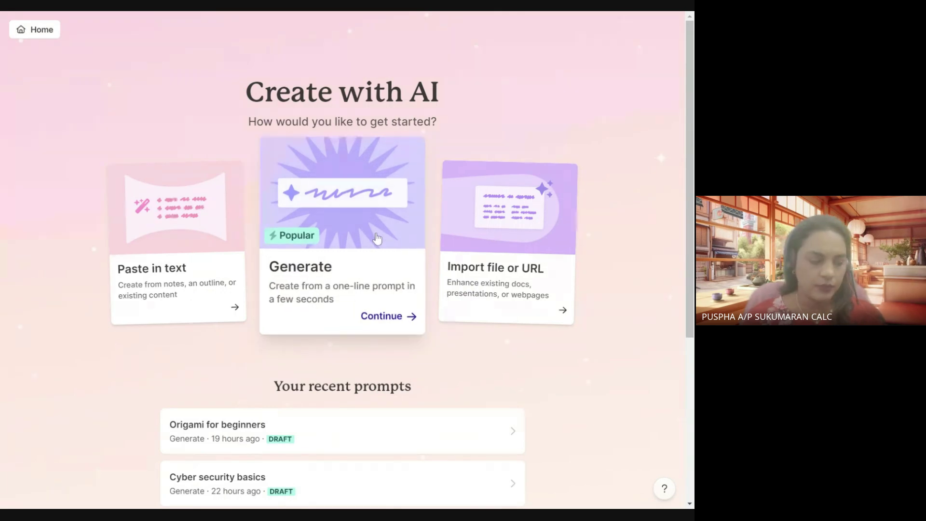
pyautogui.scroll(-1, 377, 238)
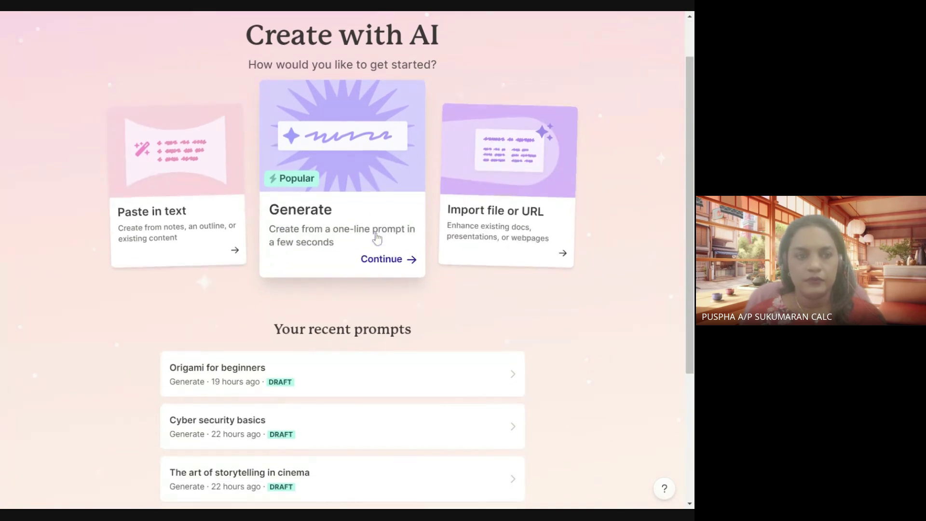
pyautogui.scroll(1, 376, 237)
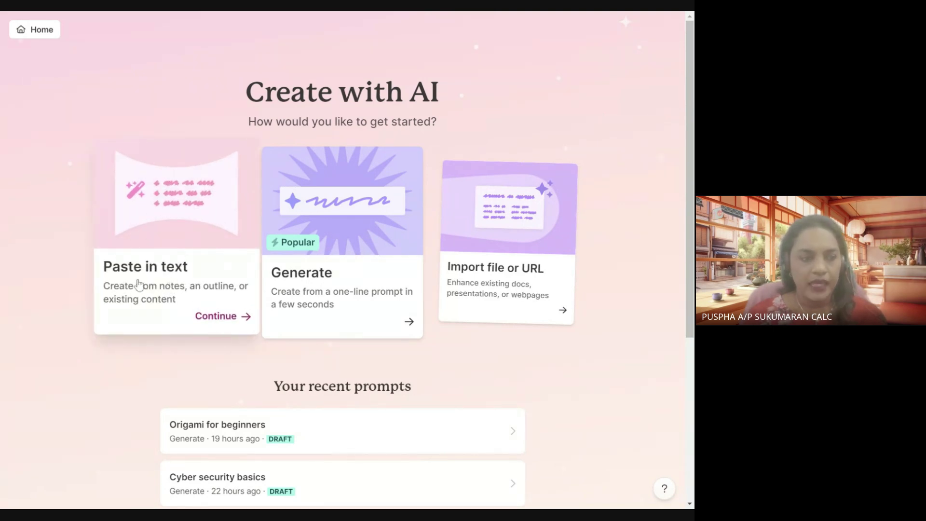
# Examine the pages for pasting in text and for importing a file or URL, returning to the creation choices.
pyautogui.click(220, 321)
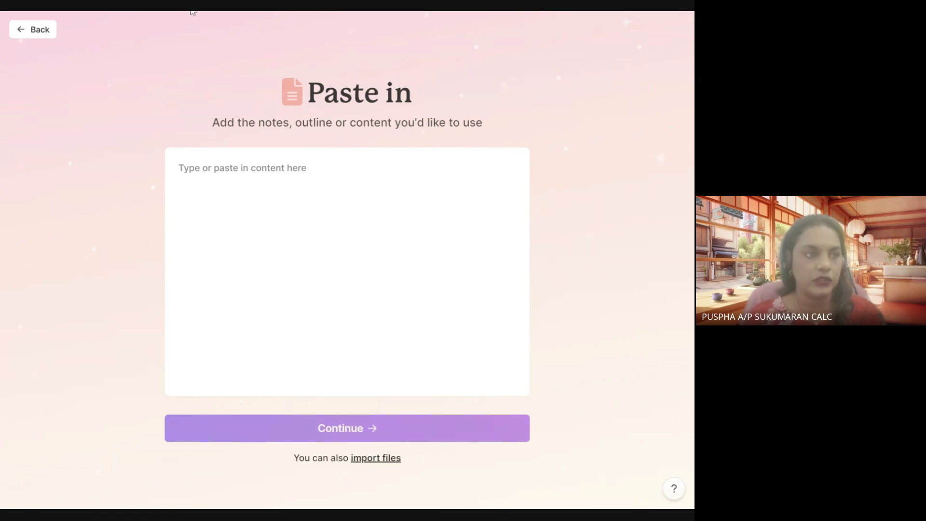
pyautogui.click(26, 33)
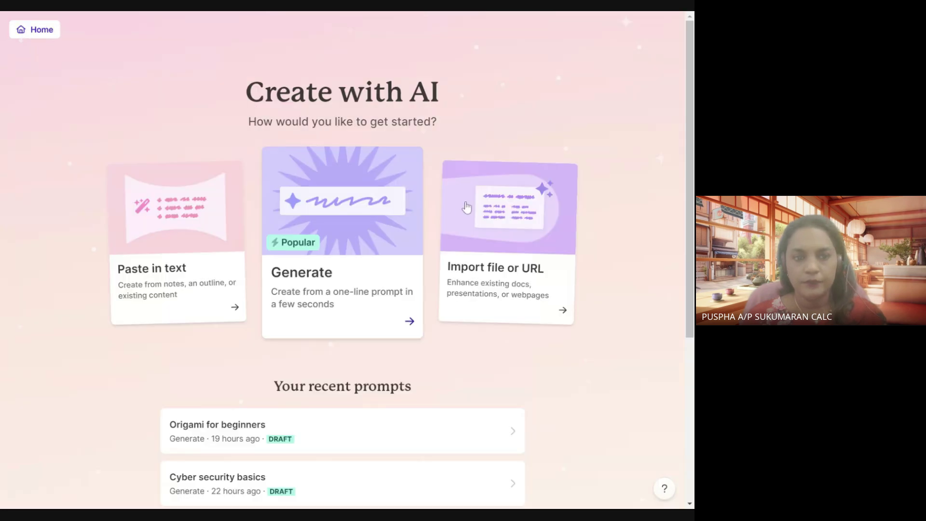
pyautogui.click(536, 318)
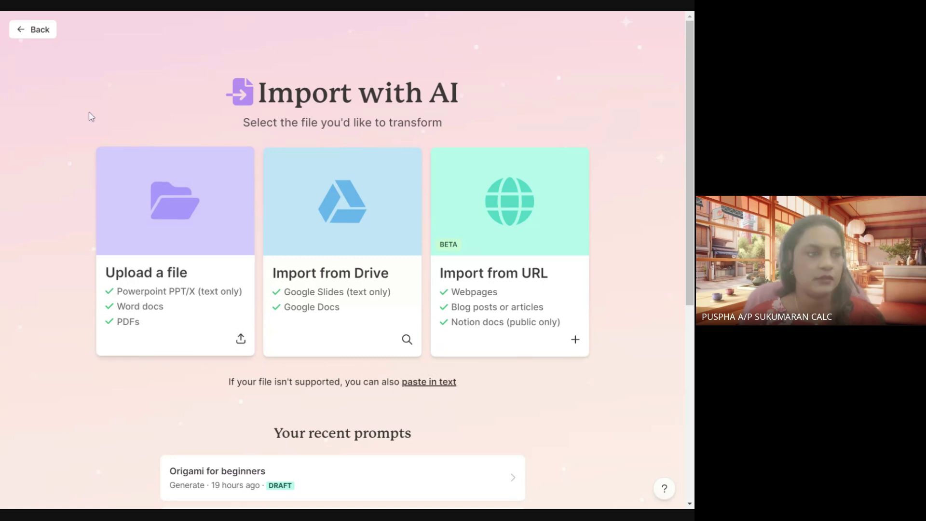
pyautogui.click(22, 31)
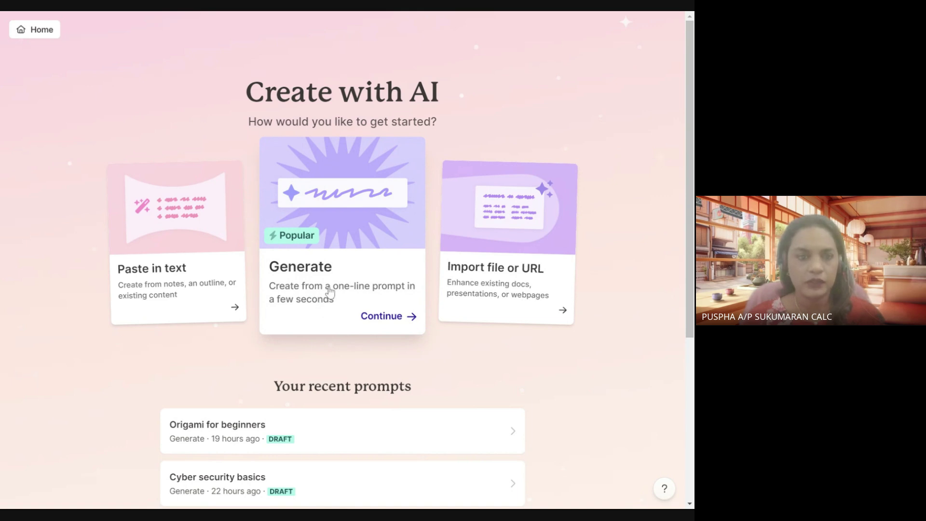
# Choose to generate from a one-line prompt and set the presentation to 6 cards in English (UK).
pyautogui.click(379, 316)
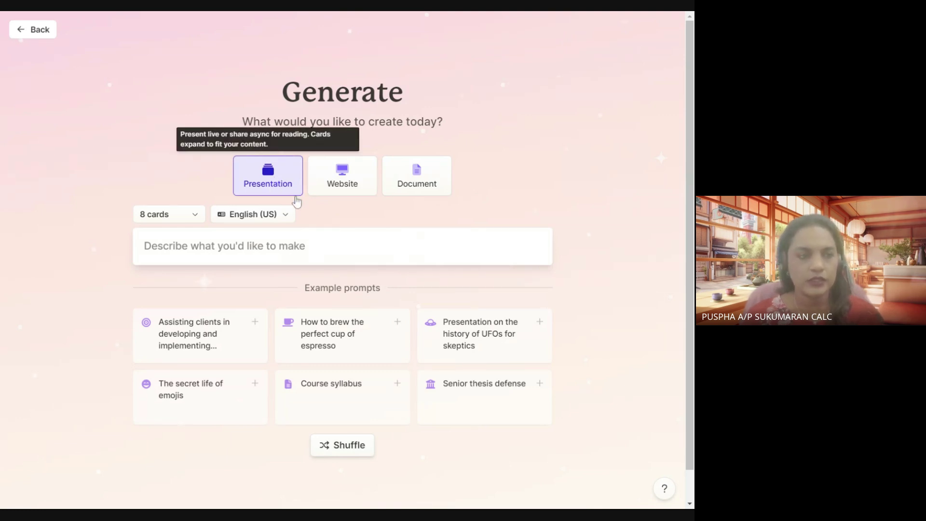
pyautogui.click(191, 222)
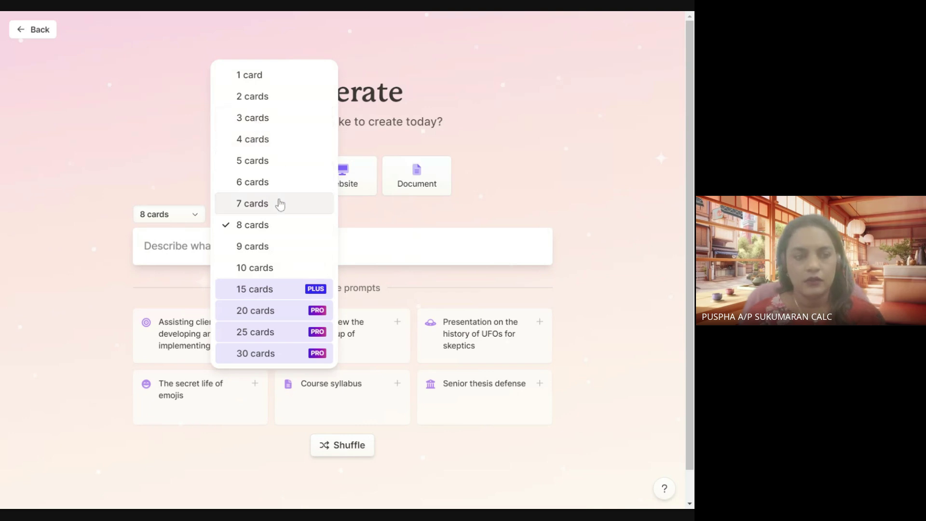
pyautogui.click(275, 182)
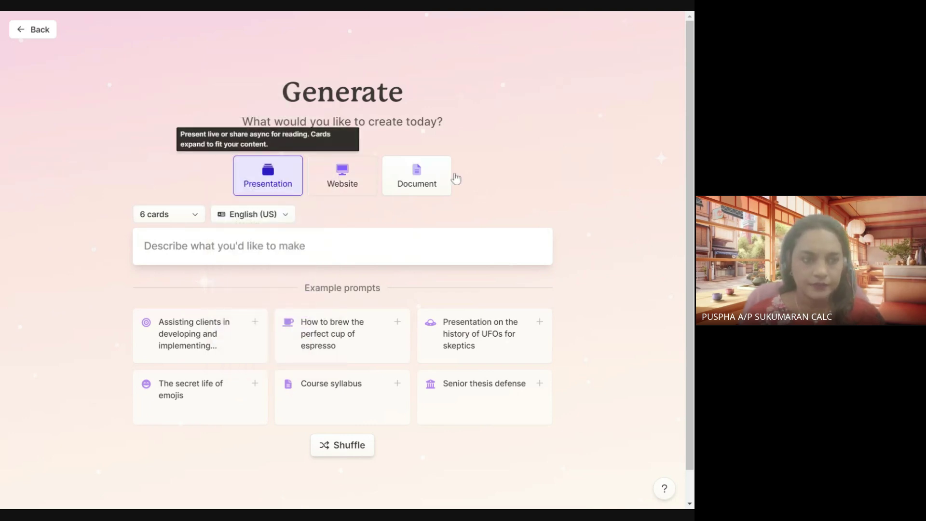
pyautogui.click(281, 217)
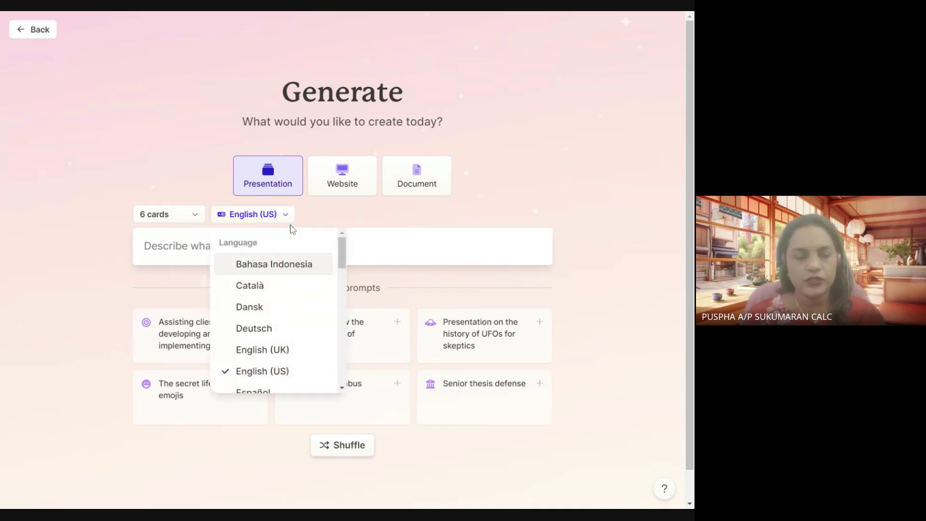
pyautogui.click(273, 350)
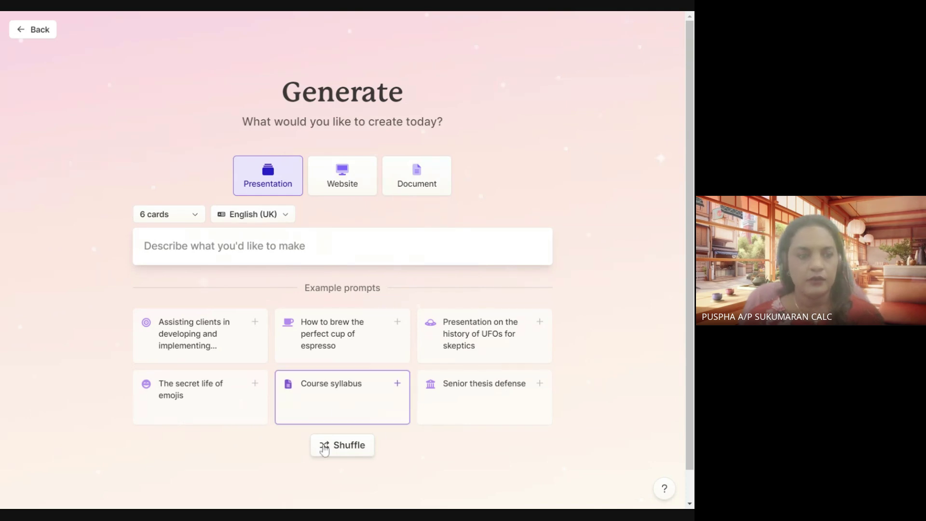
# Shuffle the example prompts to pick "The language of flowers" and generate its outline.
pyautogui.click(345, 451)
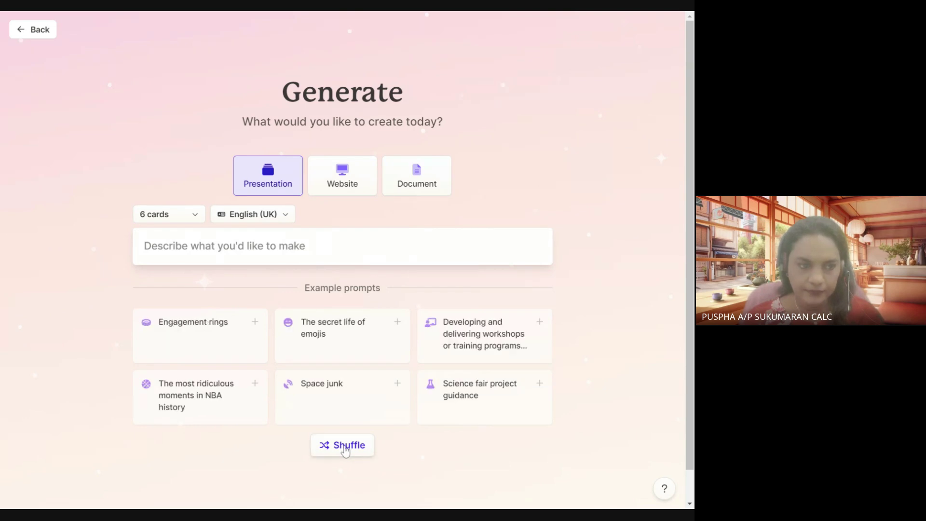
pyautogui.click(345, 451)
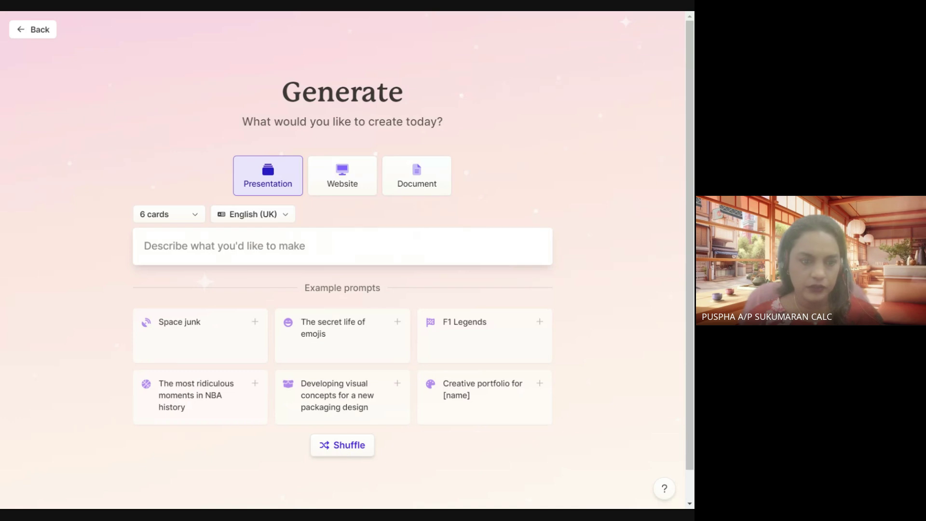
pyautogui.click(346, 448)
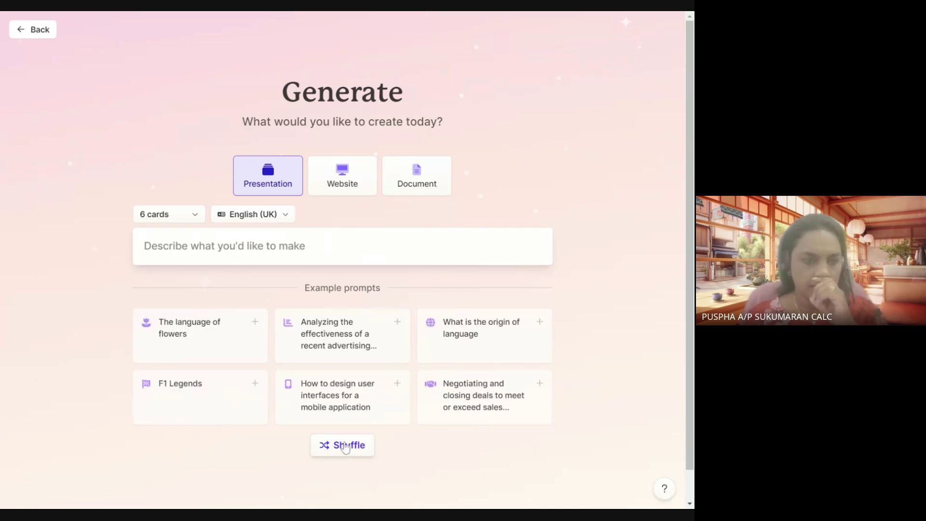
pyautogui.click(194, 336)
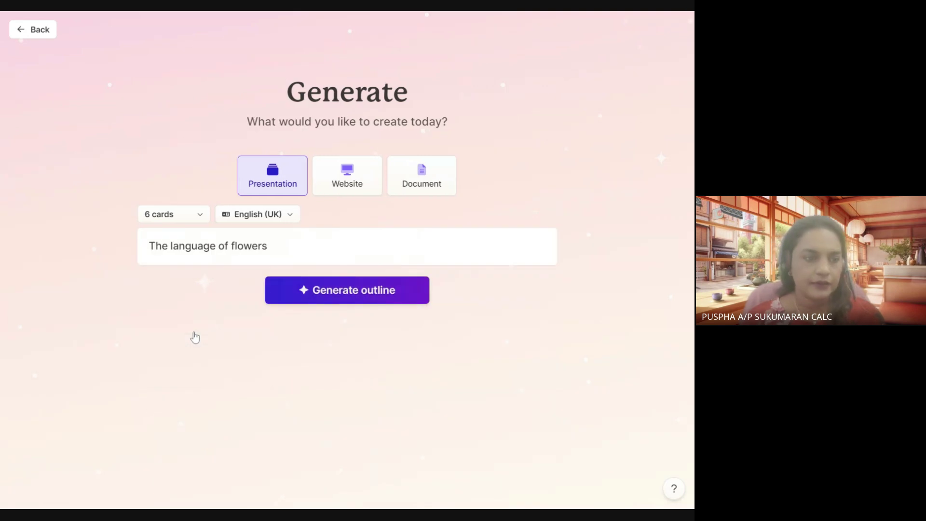
pyautogui.click(362, 296)
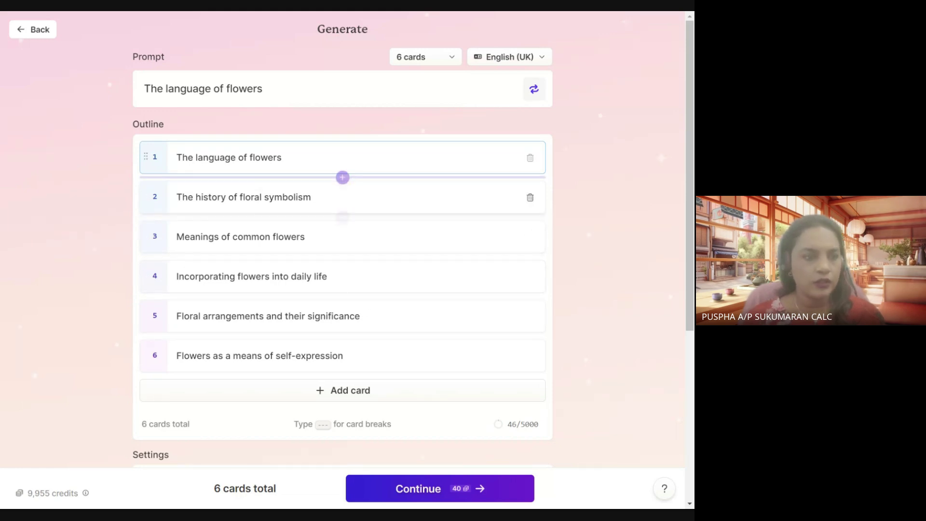
# Insert an empty card after the first outline card and delete it again.
pyautogui.click(342, 179)
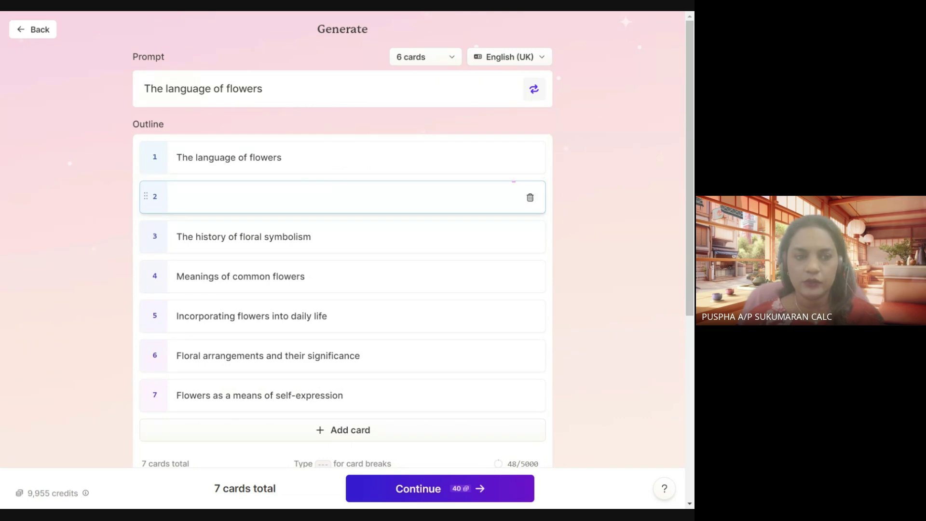
pyautogui.click(530, 198)
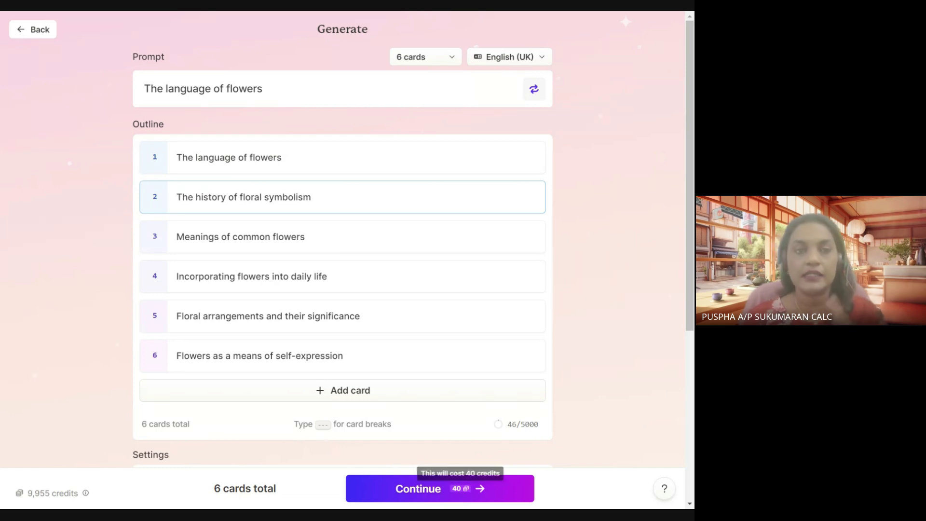
# Continue from the outline to theme selection and filter the standard themes by Dark and Professional.
pyautogui.click(423, 492)
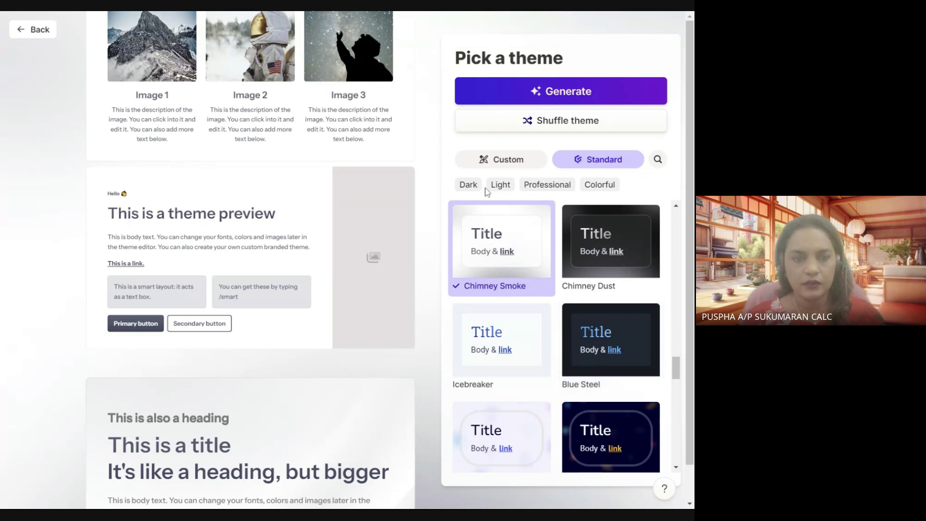
pyautogui.click(469, 188)
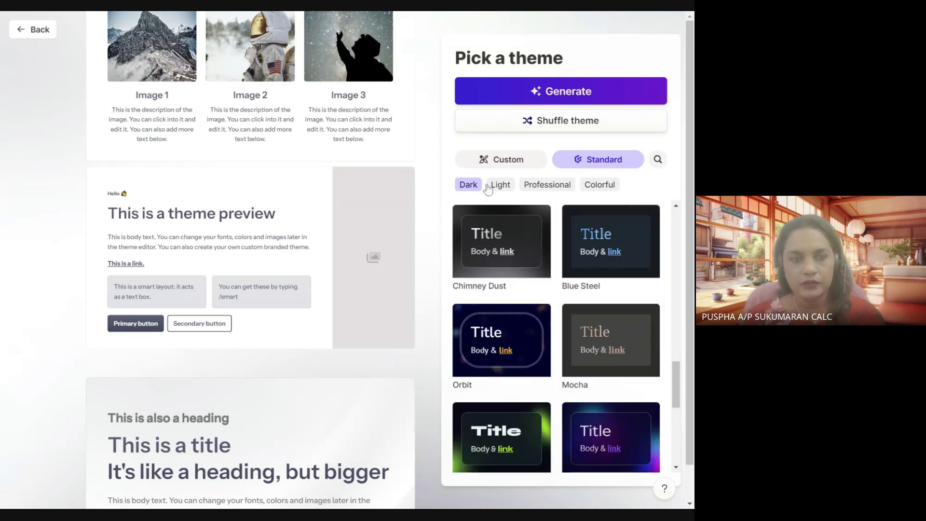
pyautogui.click(498, 186)
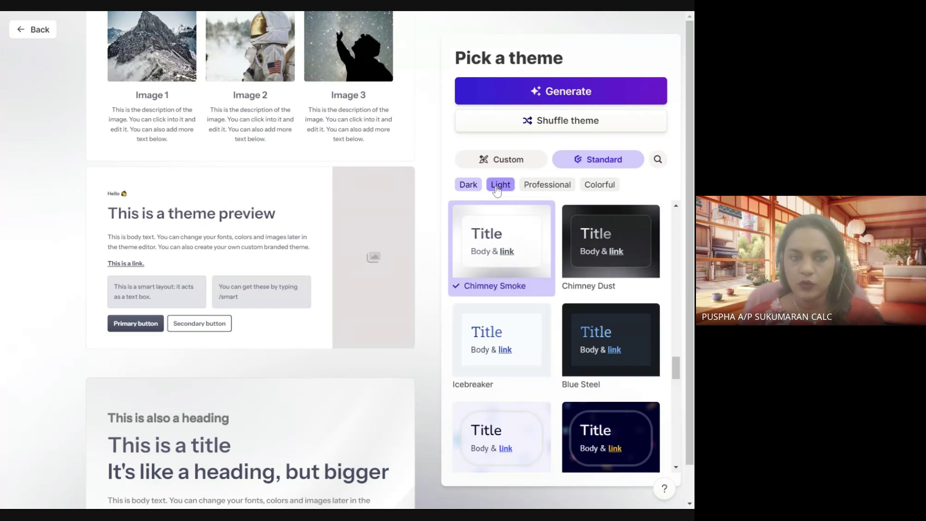
pyautogui.click(477, 192)
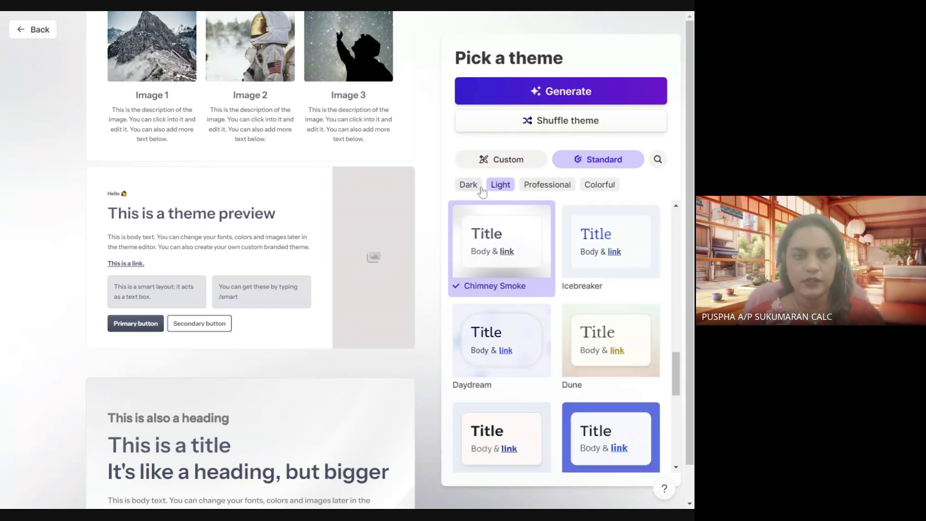
pyautogui.click(468, 185)
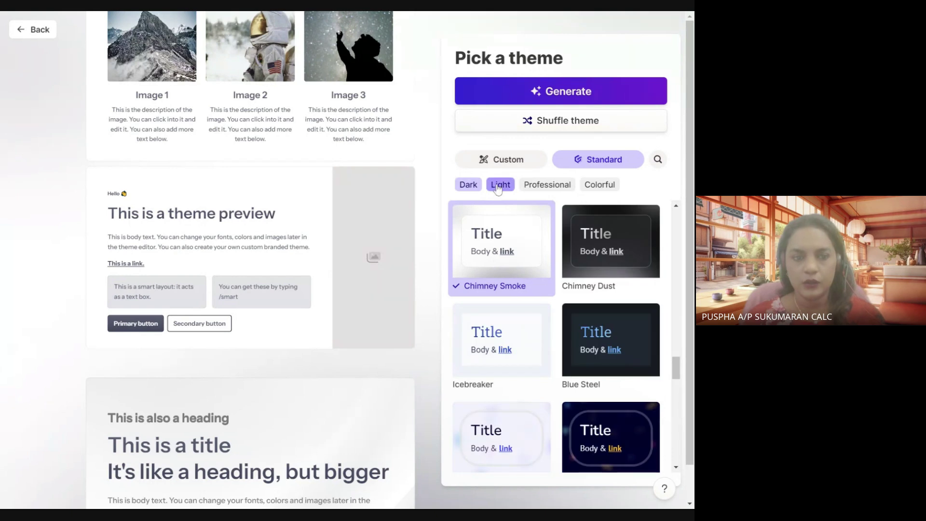
pyautogui.click(500, 185)
pyautogui.click(544, 189)
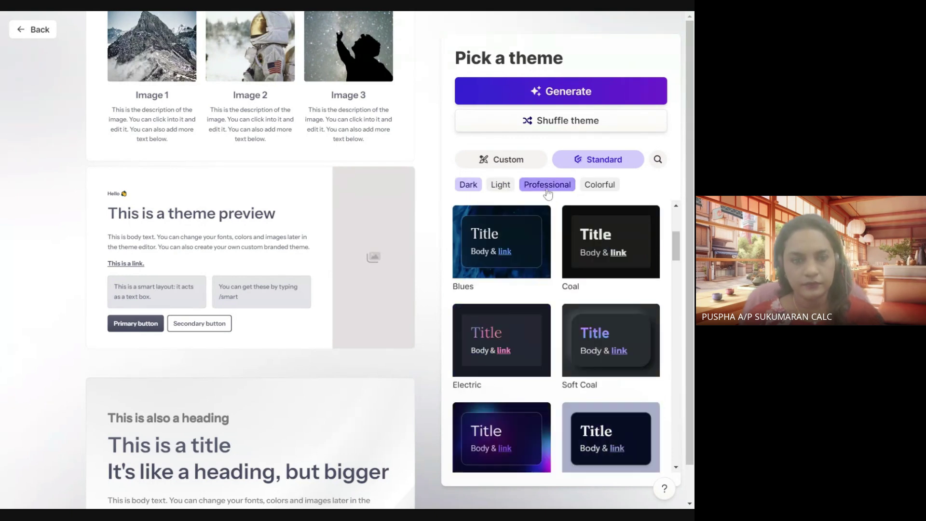
# Try the Sanguine, Canaveral and Velvet Tides themes in the theme preview.
pyautogui.scroll(-10, 600, 285)
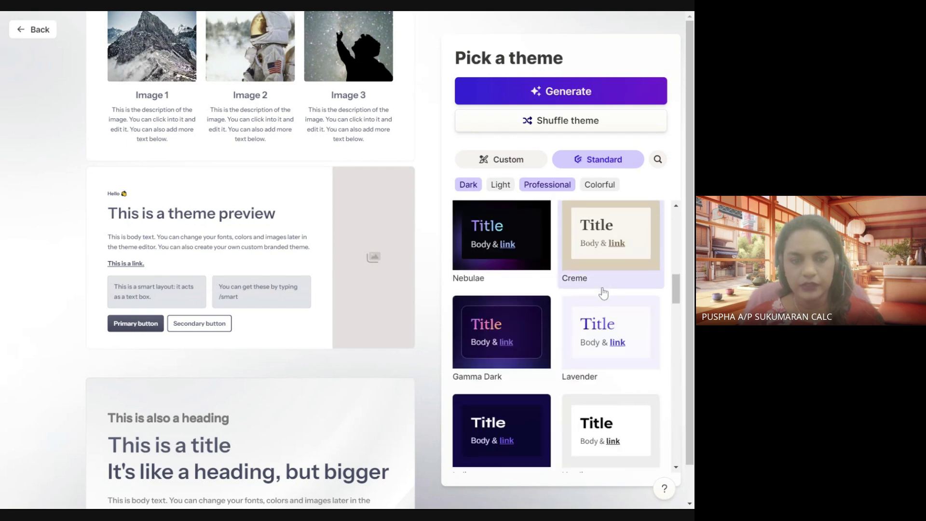
pyautogui.scroll(-6, 604, 294)
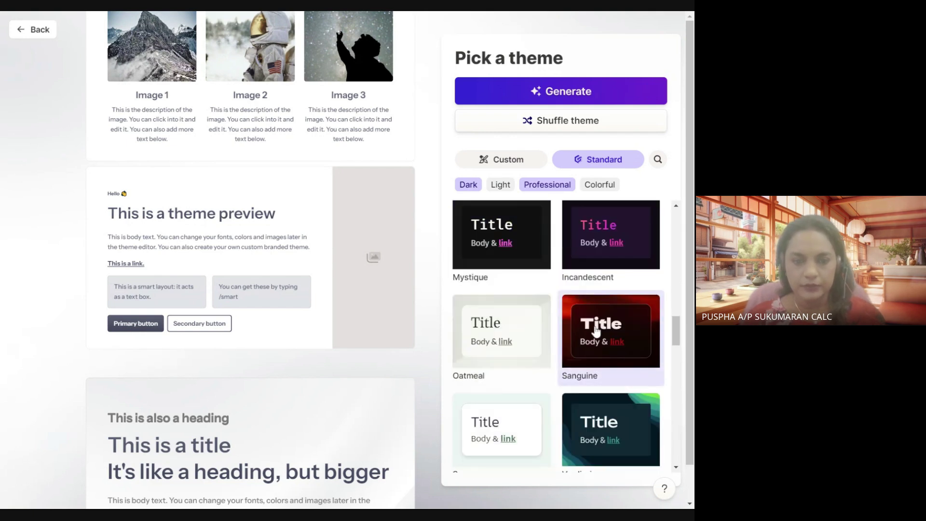
pyautogui.click(594, 331)
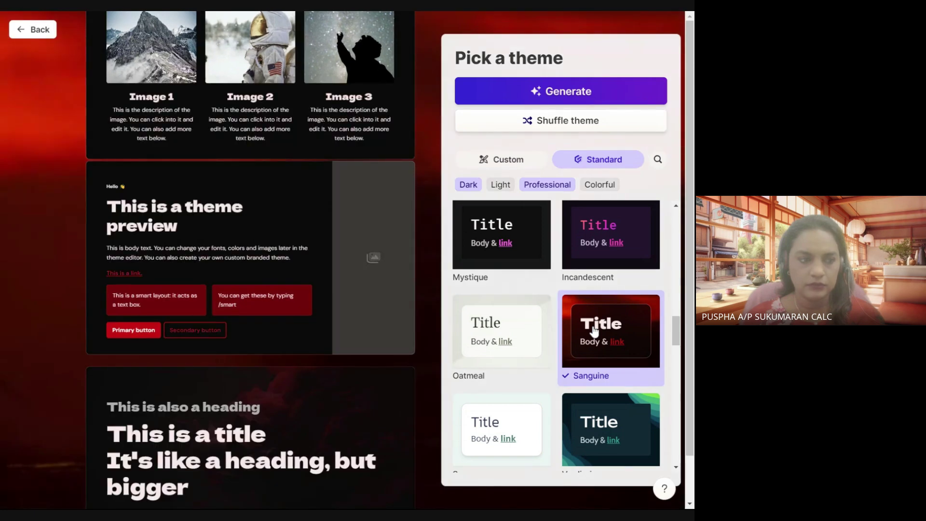
pyautogui.scroll(-5, 608, 425)
pyautogui.click(598, 290)
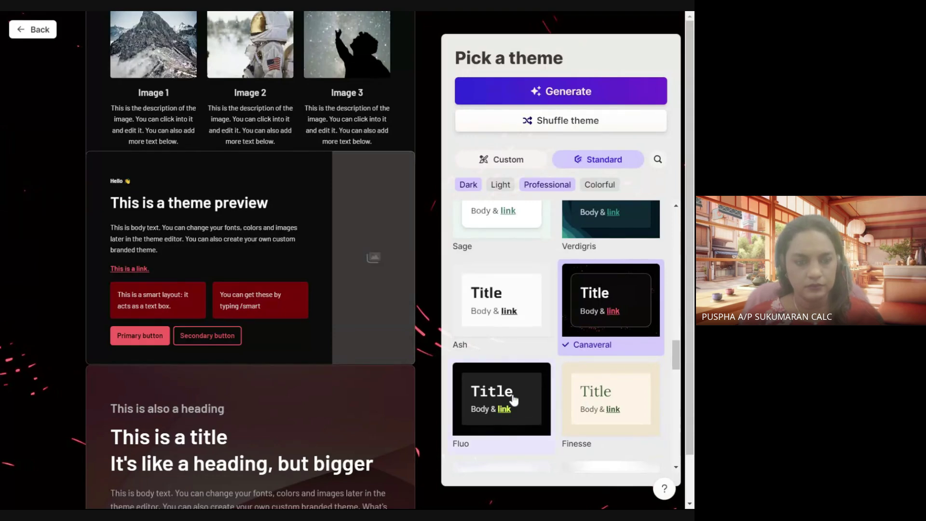
pyautogui.scroll(-5, 525, 387)
pyautogui.scroll(-5, 526, 387)
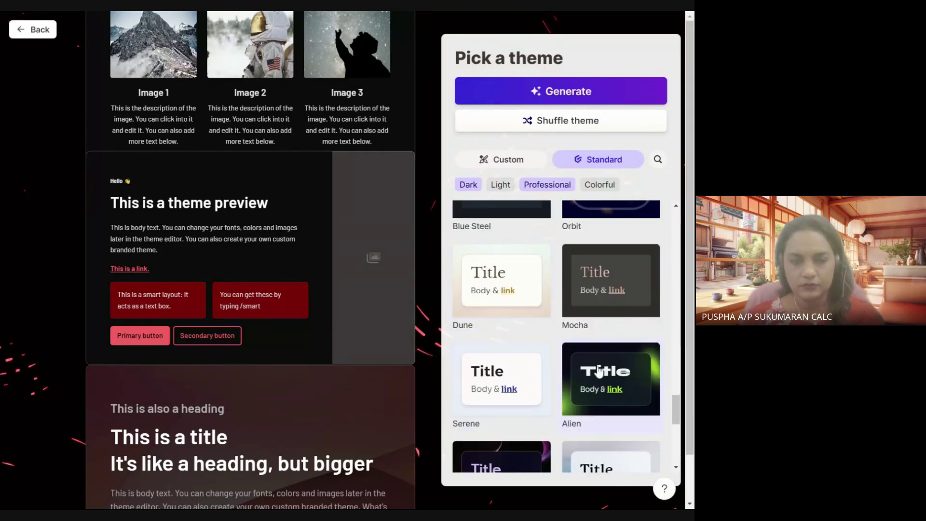
pyautogui.click(512, 458)
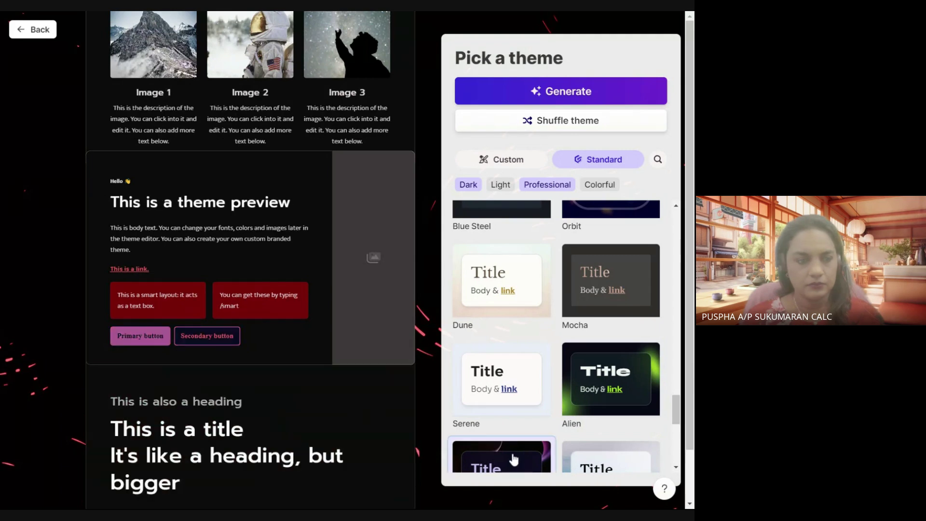
pyautogui.scroll(-2, 589, 336)
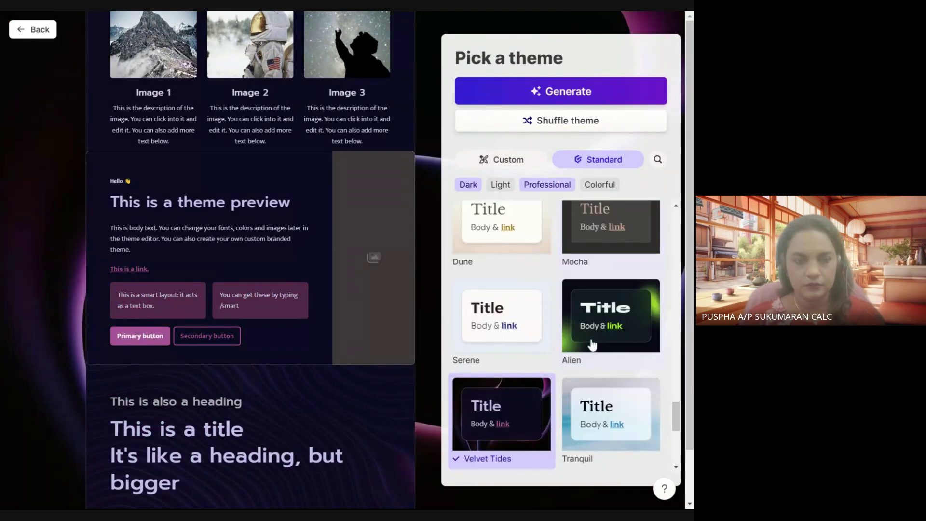
pyautogui.scroll(-2, 590, 340)
pyautogui.scroll(1, 596, 347)
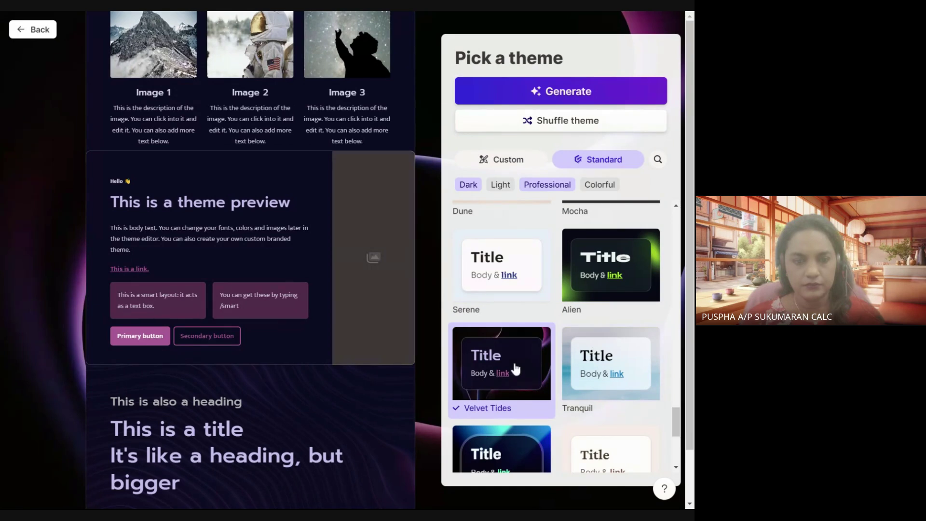
# Choose the Borealis theme and generate the presentation with it.
pyautogui.click(488, 446)
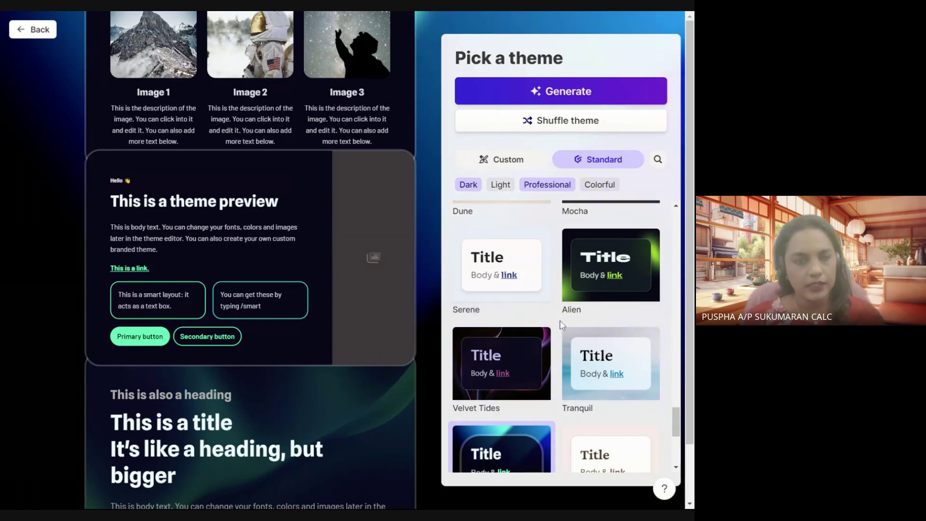
pyautogui.scroll(-1, 566, 355)
pyautogui.scroll(-4, 567, 356)
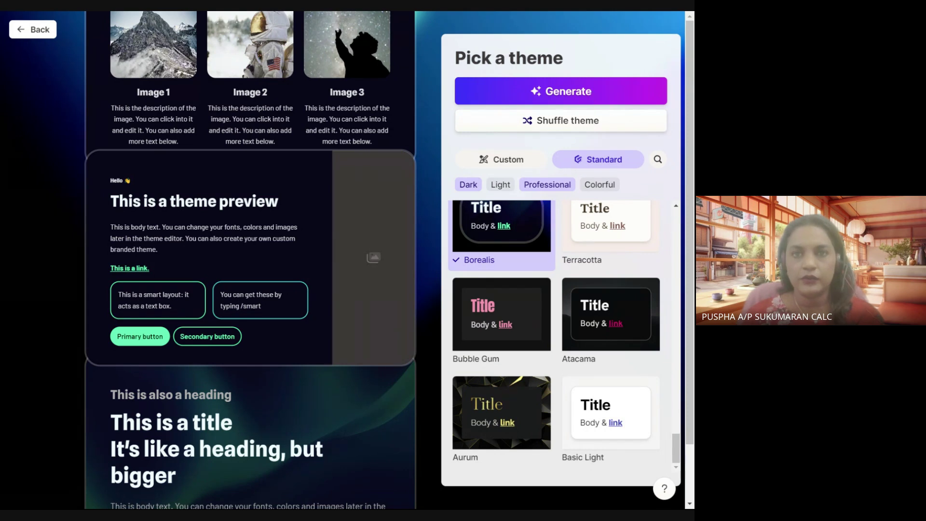
pyautogui.click(591, 95)
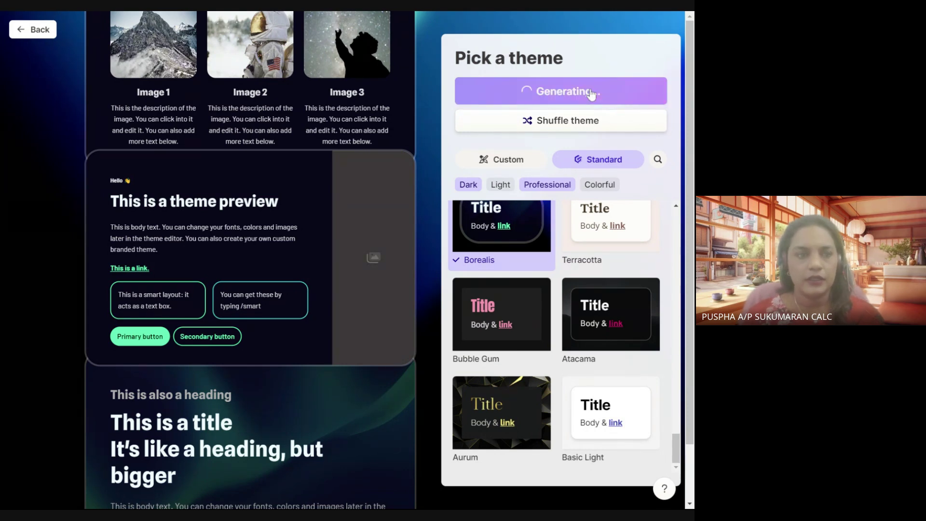
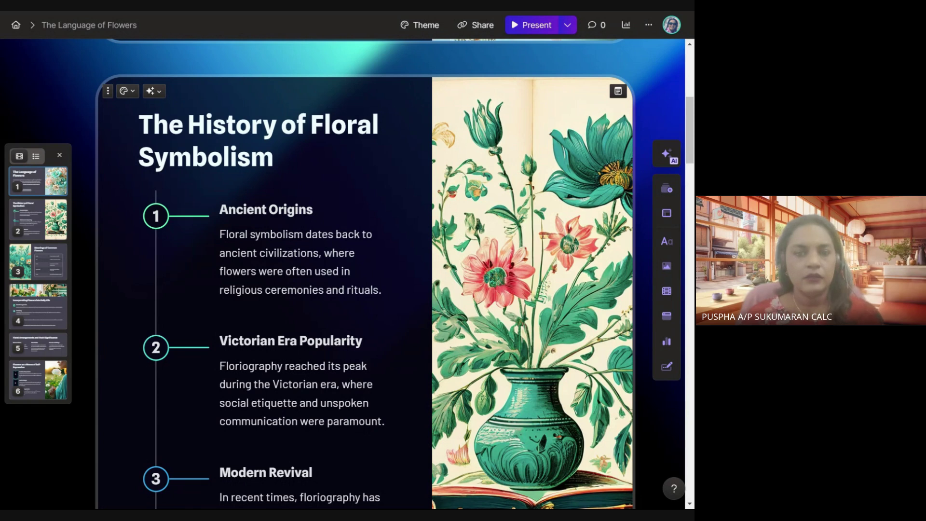
# Insert a "Two columns" template card between the title card and "The History of Floral Symbolism".
pyautogui.scroll(3, 365, 273)
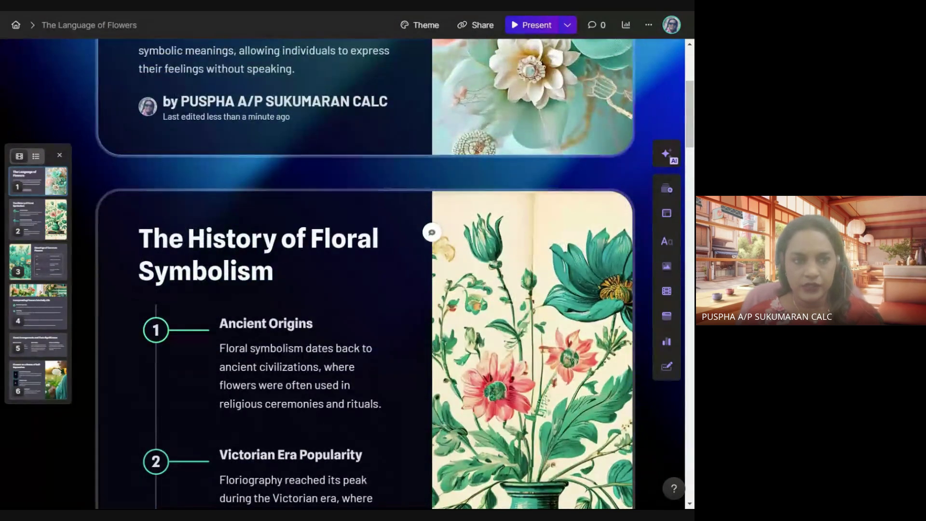
pyautogui.moveTo(342, 172)
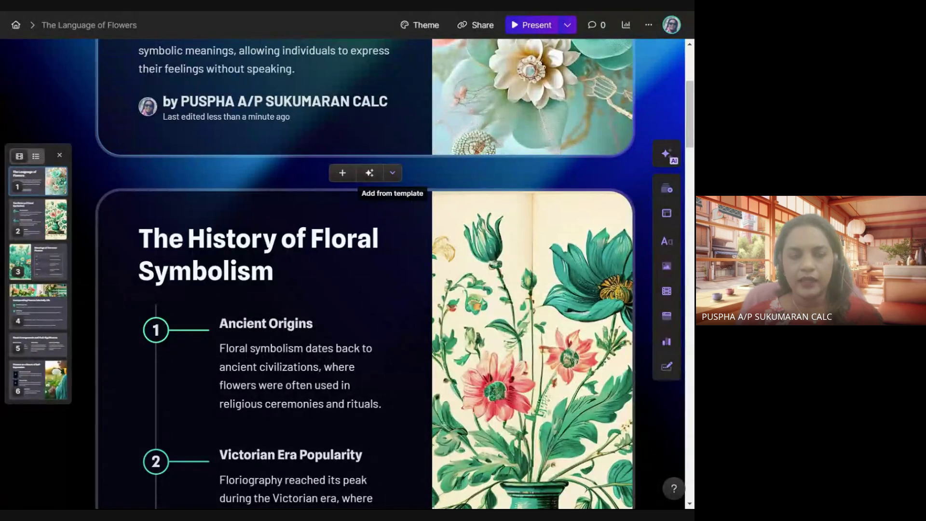
pyautogui.click(394, 175)
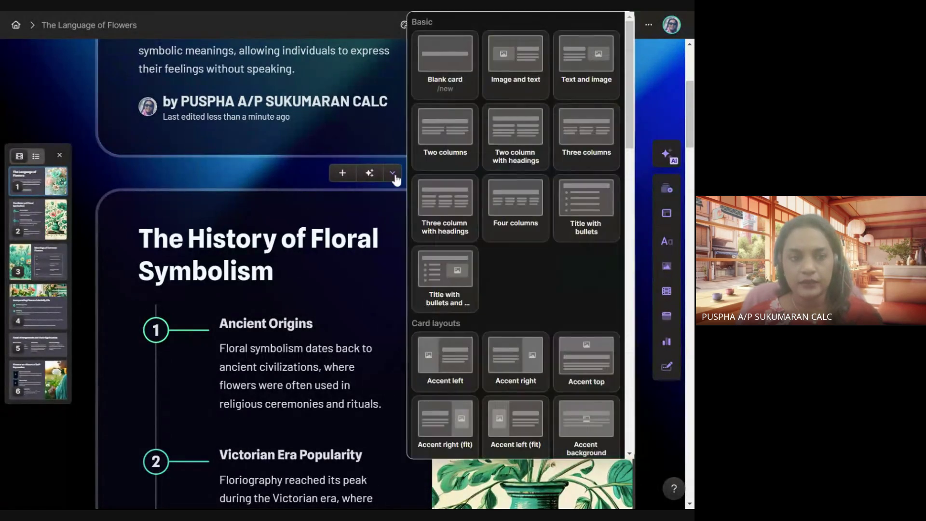
pyautogui.click(452, 136)
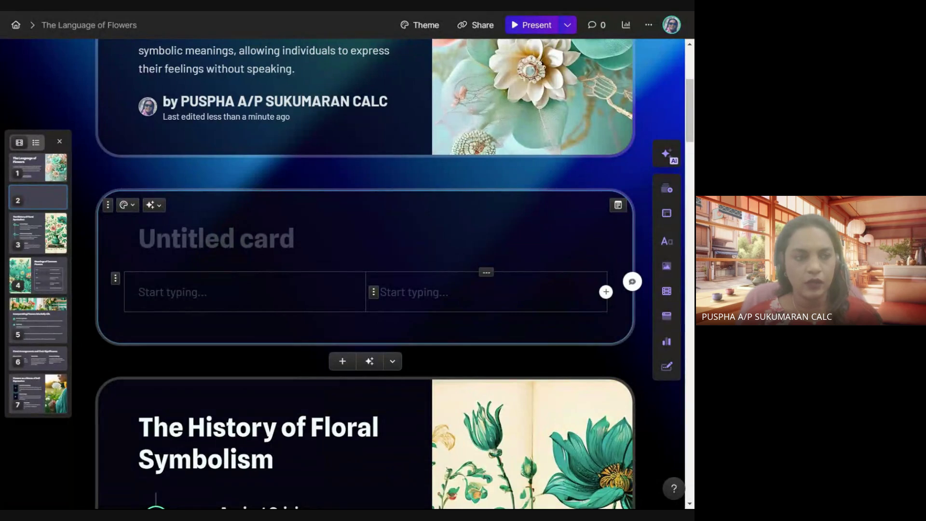
# Insert an "Accent left" layout card directly after the empty two-column card.
pyautogui.click(392, 363)
pyautogui.scroll(-1, 490, 323)
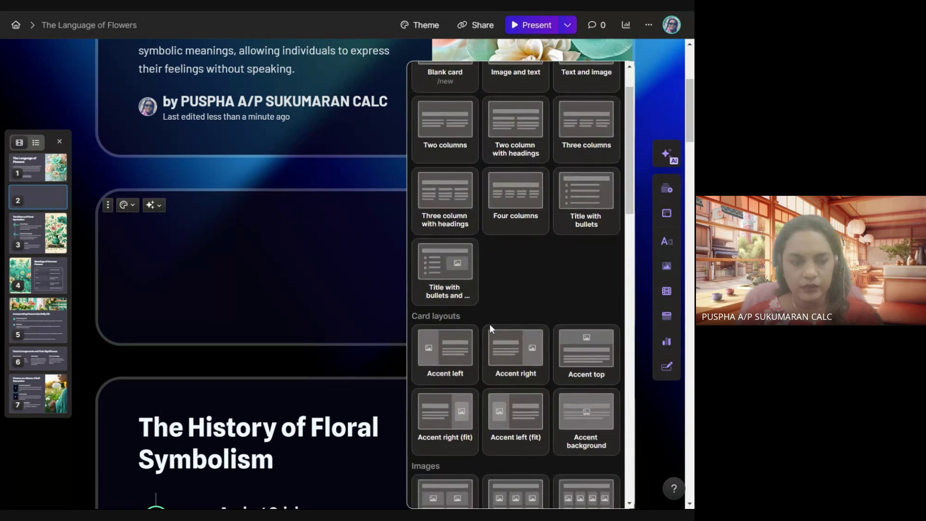
pyautogui.scroll(-1, 490, 324)
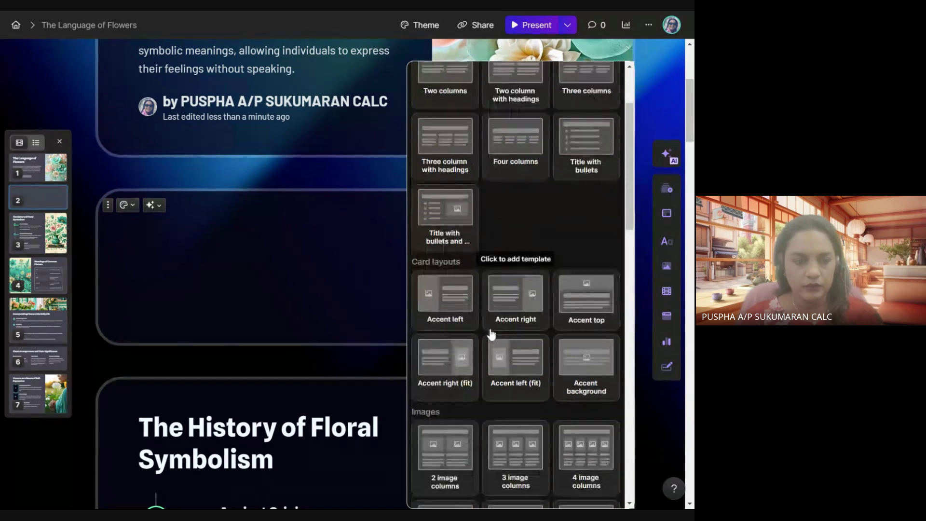
pyautogui.click(460, 301)
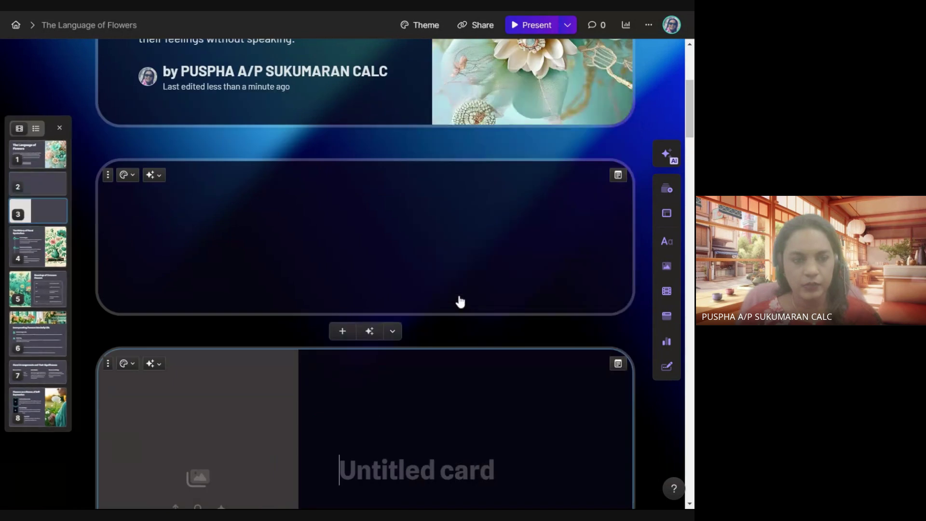
pyautogui.scroll(-1, 366, 274)
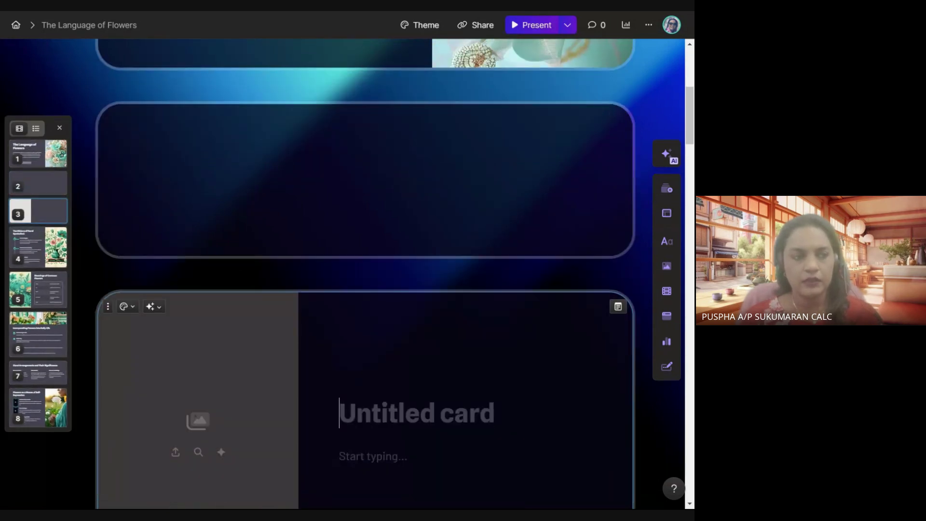
# Delete the empty two-column card and the empty "Accent left" card.
pyautogui.moveTo(400, 279)
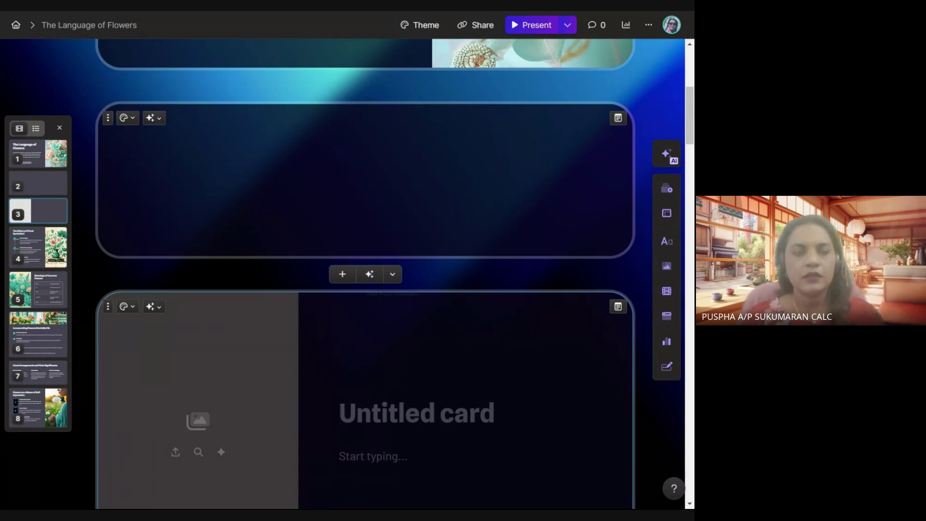
pyautogui.click(108, 118)
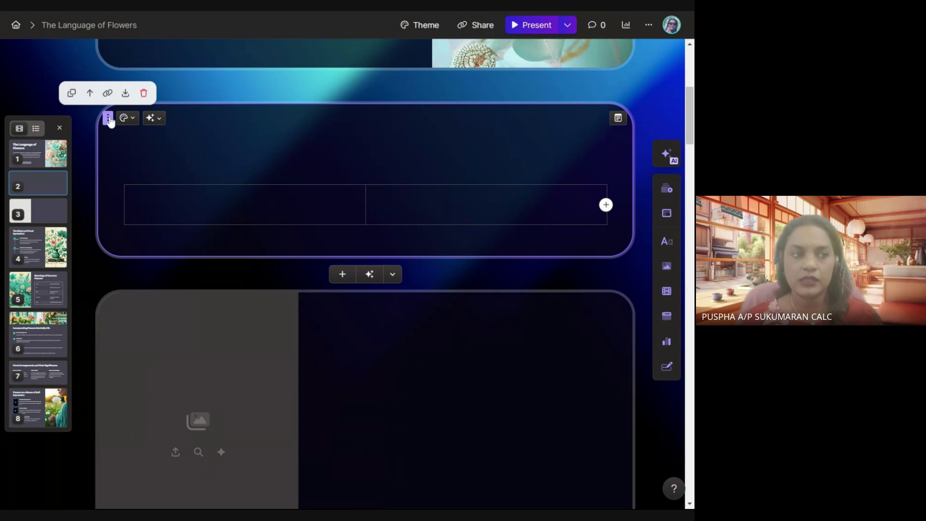
pyautogui.click(144, 93)
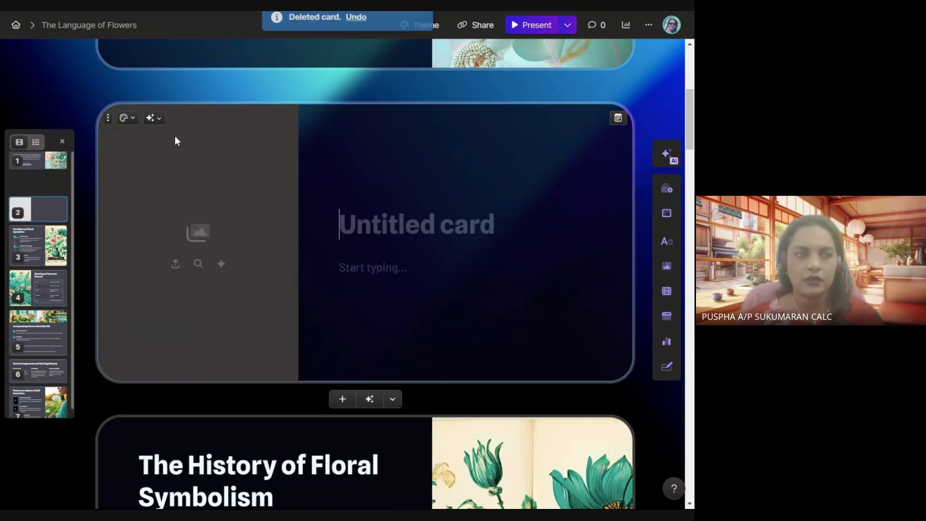
pyautogui.click(107, 120)
pyautogui.click(143, 93)
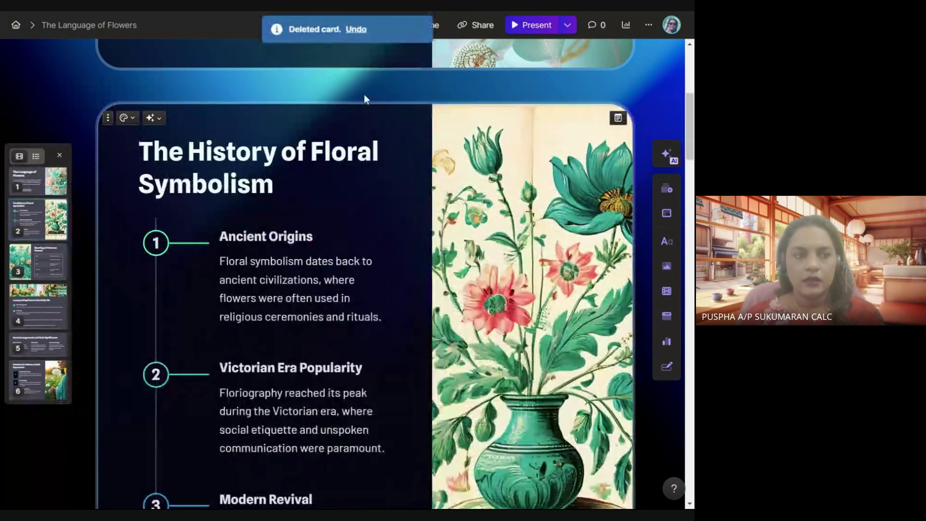
# Generate an AI card after the title card from the suggestion "Symbolism in Different Cultures" with the Magic template.
pyautogui.moveTo(369, 92)
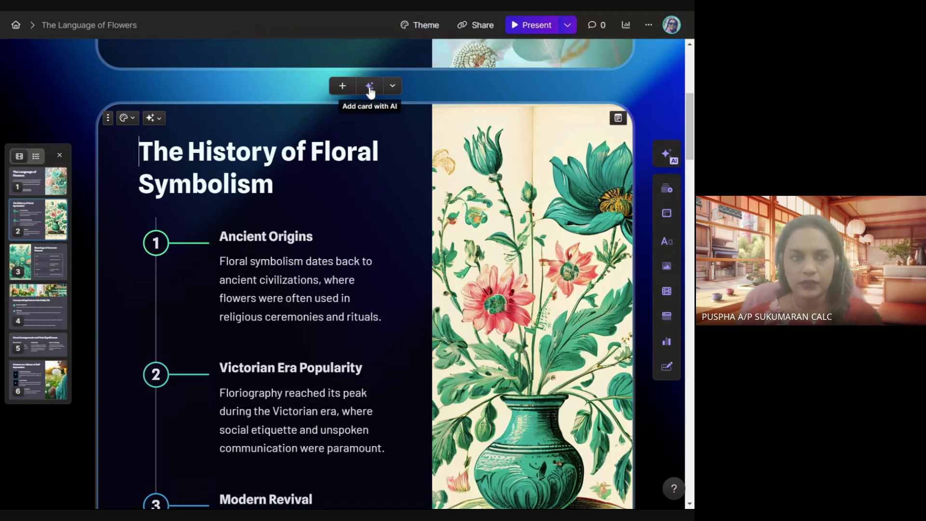
pyautogui.click(370, 91)
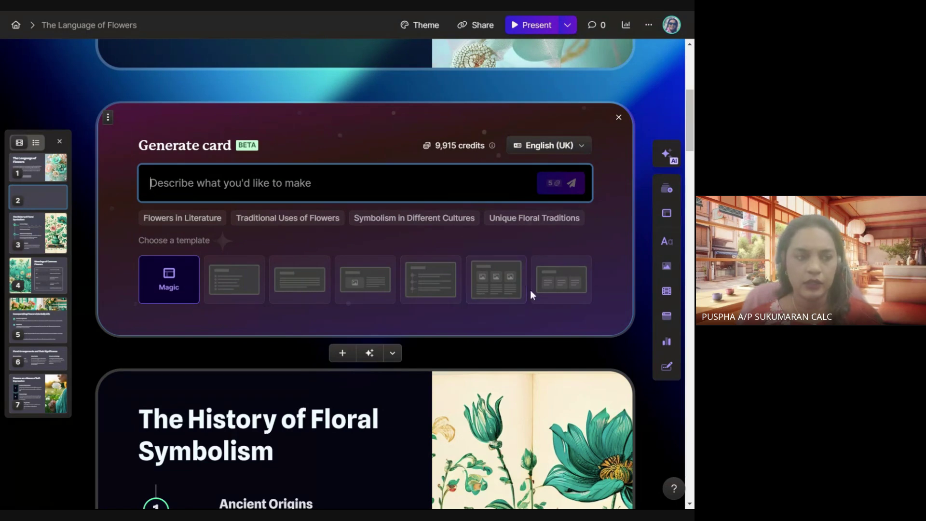
pyautogui.click(424, 223)
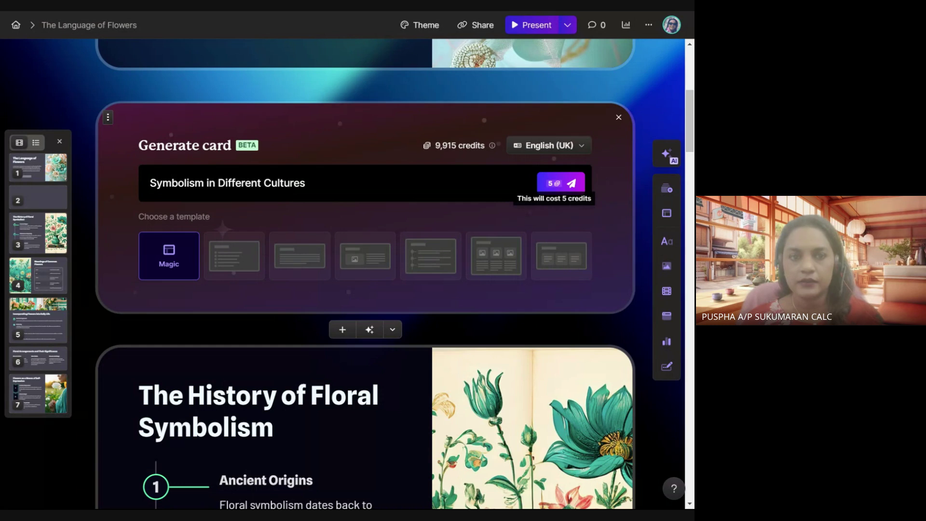
pyautogui.click(562, 189)
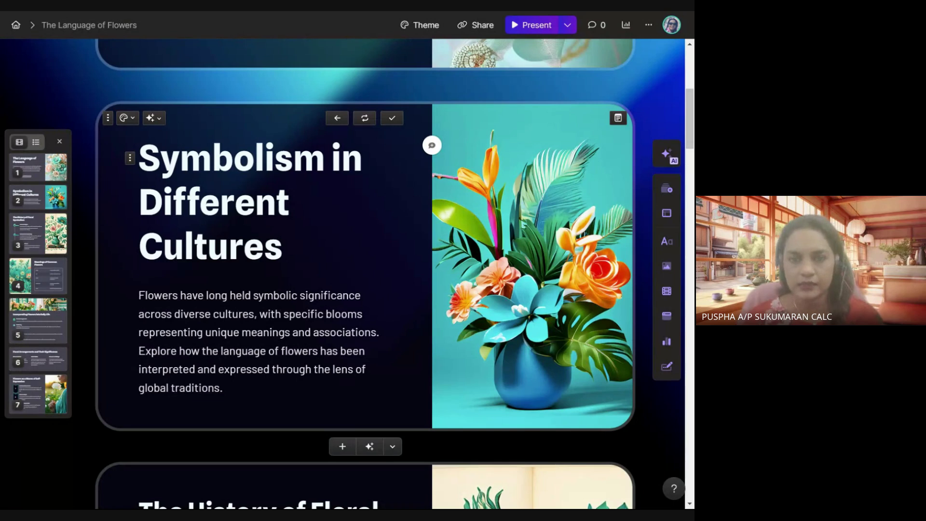
# Move the "Symbolism in Different Cultures" card into "The History of Floral Symbolism" card and undo the move.
pyautogui.scroll(-1, 365, 274)
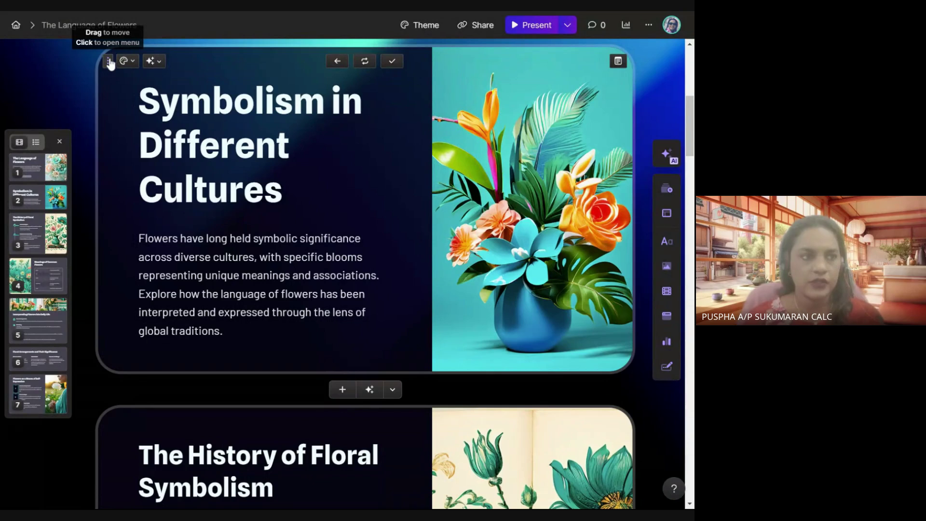
pyautogui.moveTo(111, 62); pyautogui.dragTo(119, 128)
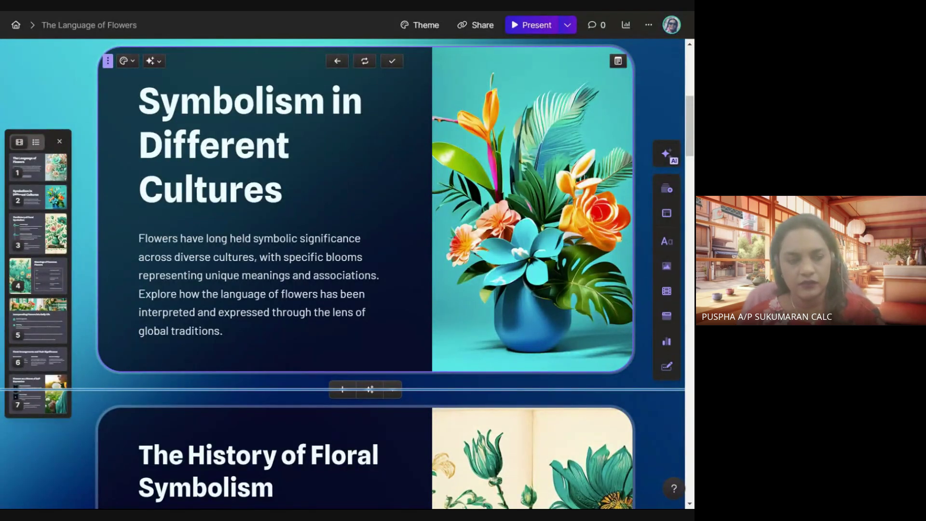
pyautogui.moveTo(107, 60); pyautogui.dragTo(108, 61)
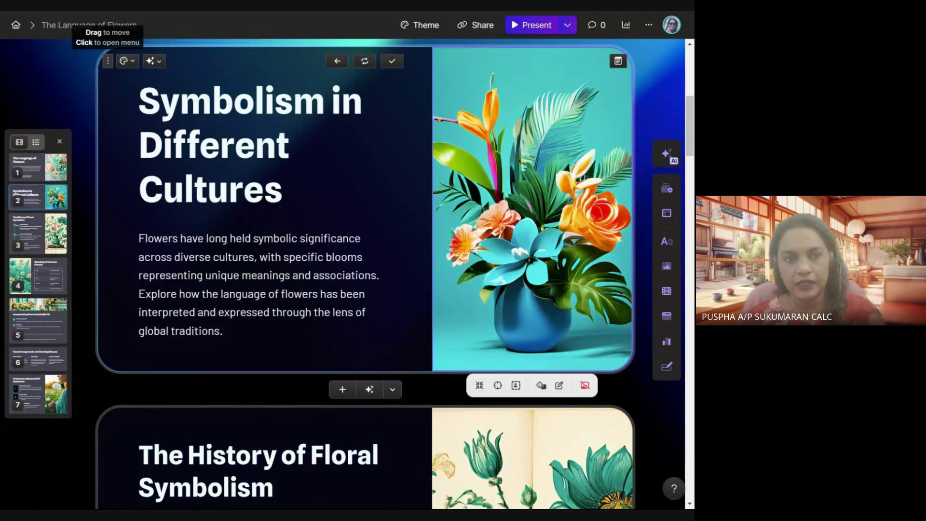
pyautogui.click(109, 63)
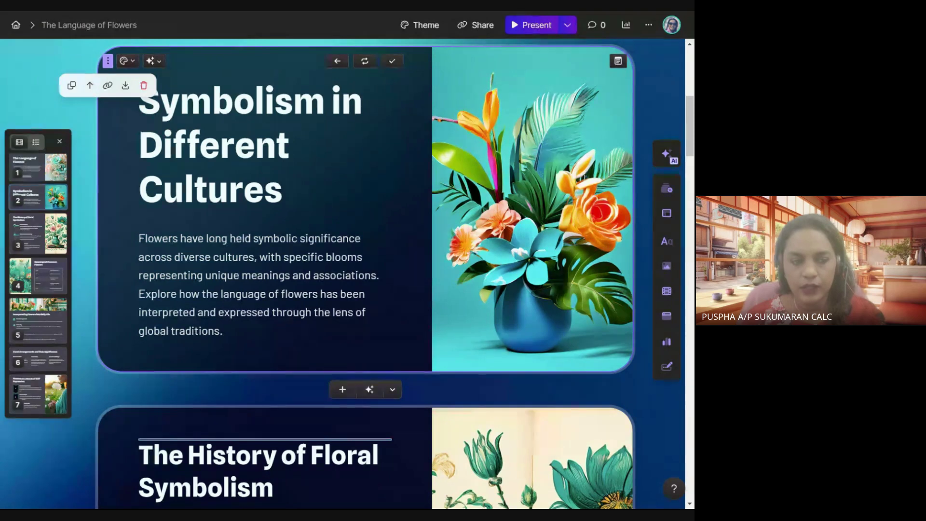
pyautogui.click(90, 86)
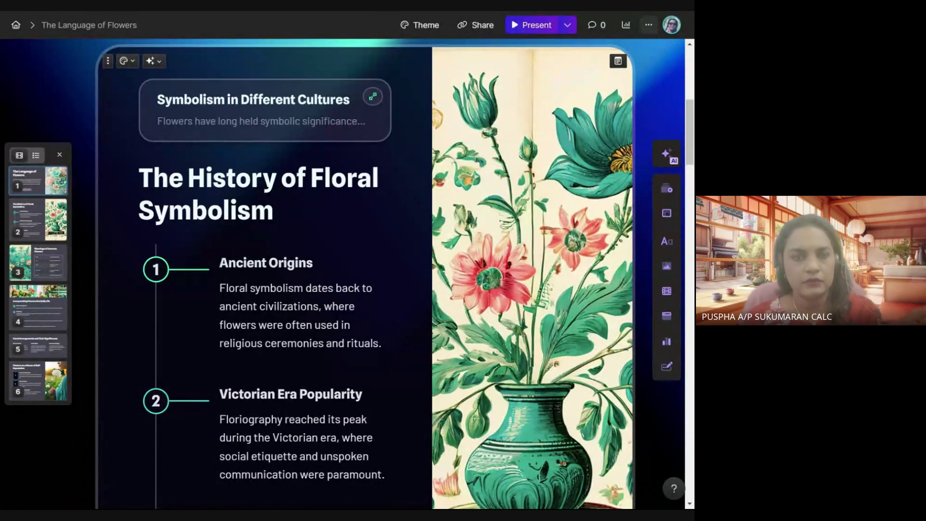
pyautogui.click(650, 26)
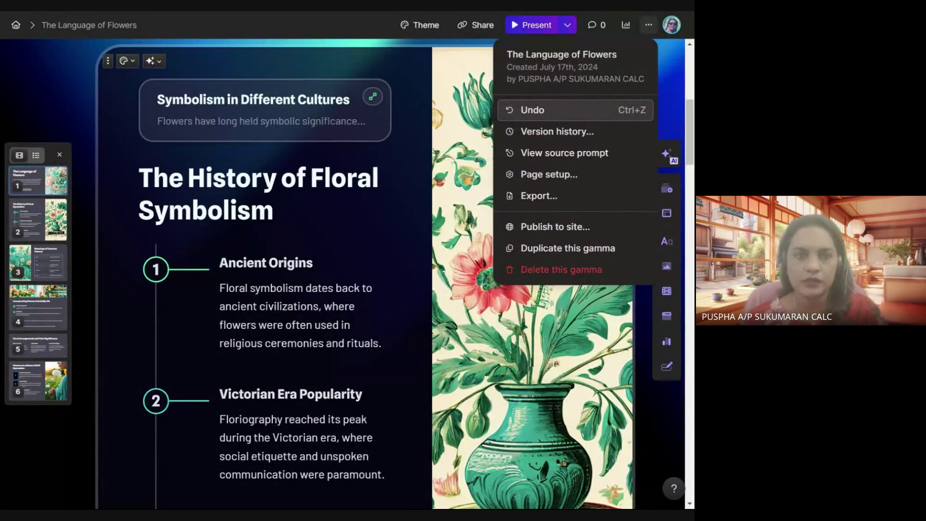
pyautogui.click(533, 111)
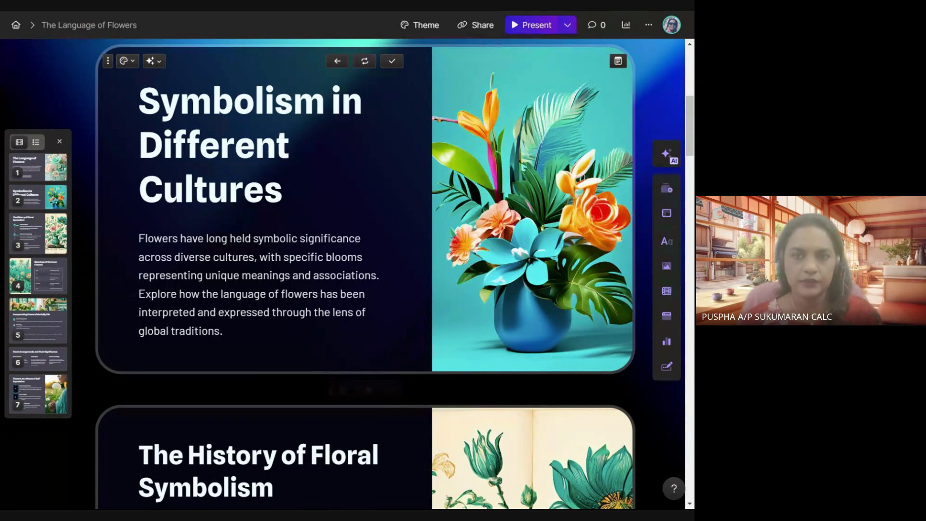
# Try the left and top image layouts on the "Symbolism in Different Cultures" card and apply the Background layout.
pyautogui.click(127, 62)
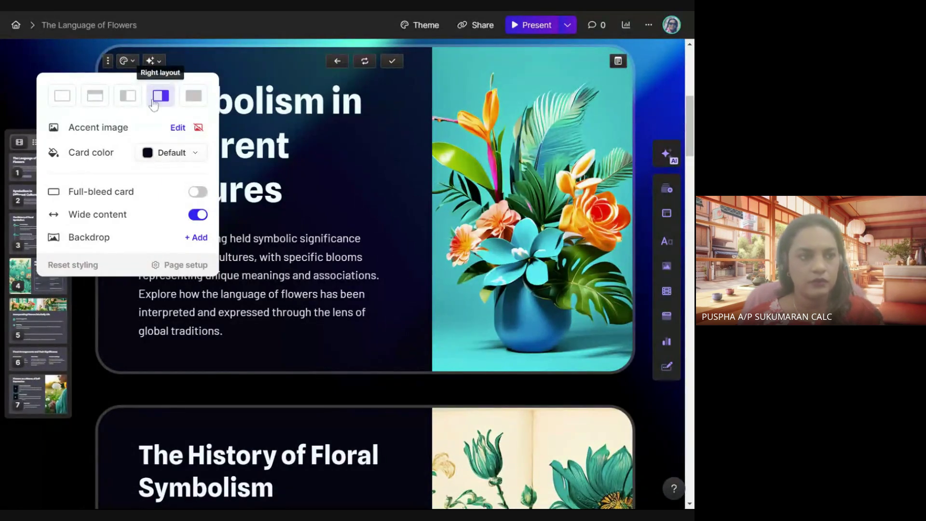
pyautogui.click(127, 99)
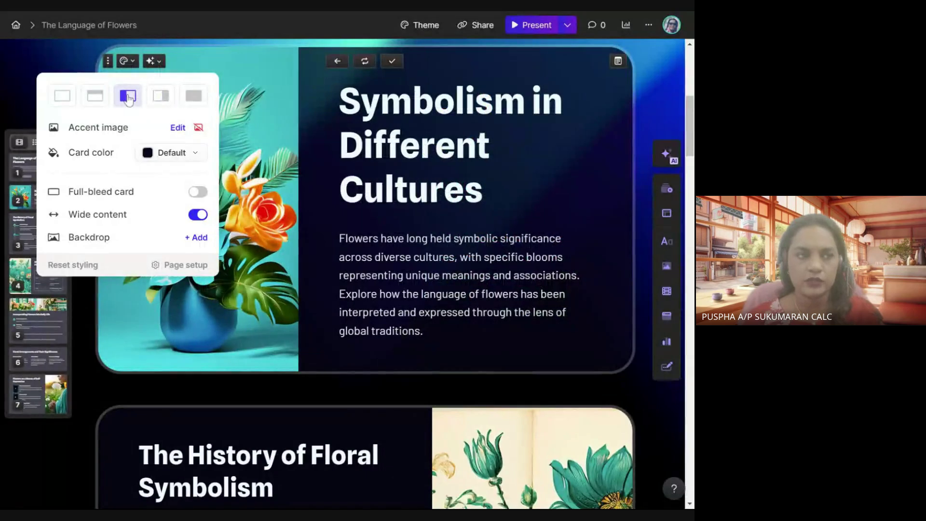
pyautogui.click(92, 102)
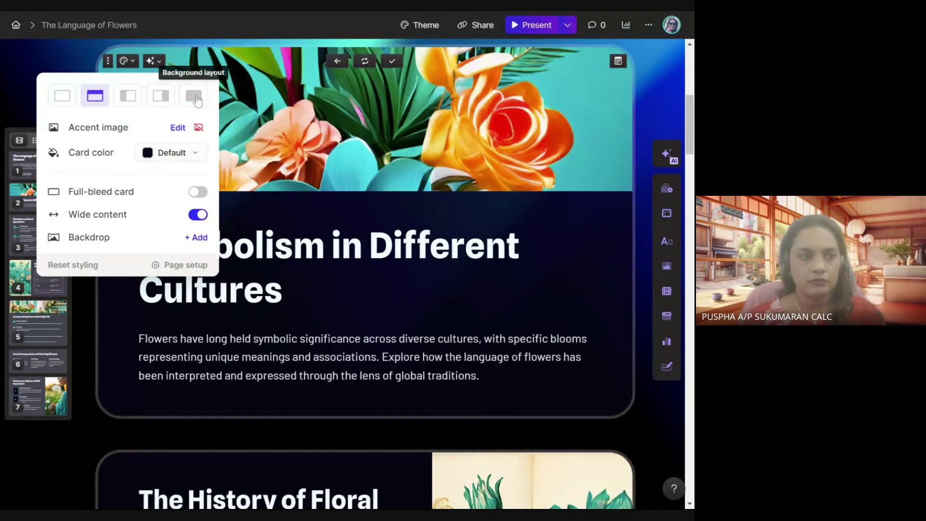
pyautogui.click(195, 97)
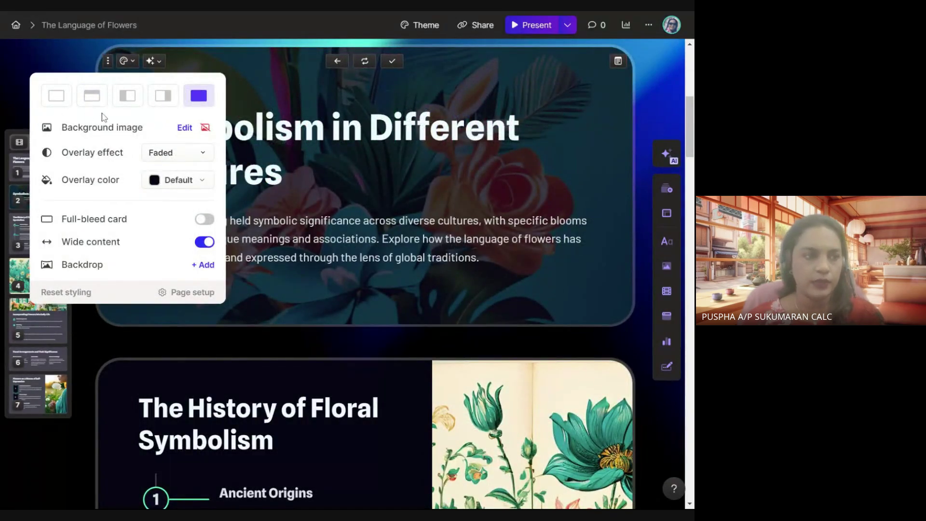
# Set the background overlay color of the "Symbolism in Different Cultures" card to the light red #FAA1A1.
pyautogui.click(182, 128)
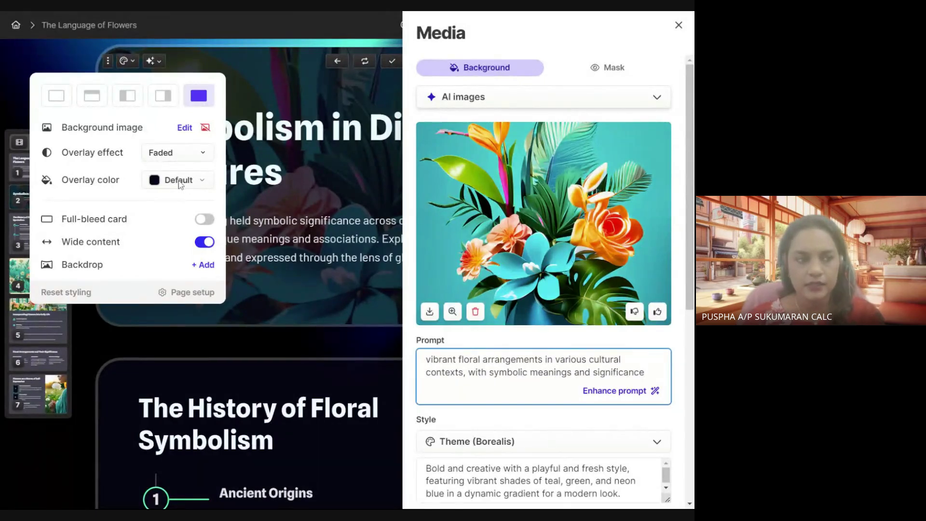
pyautogui.click(199, 183)
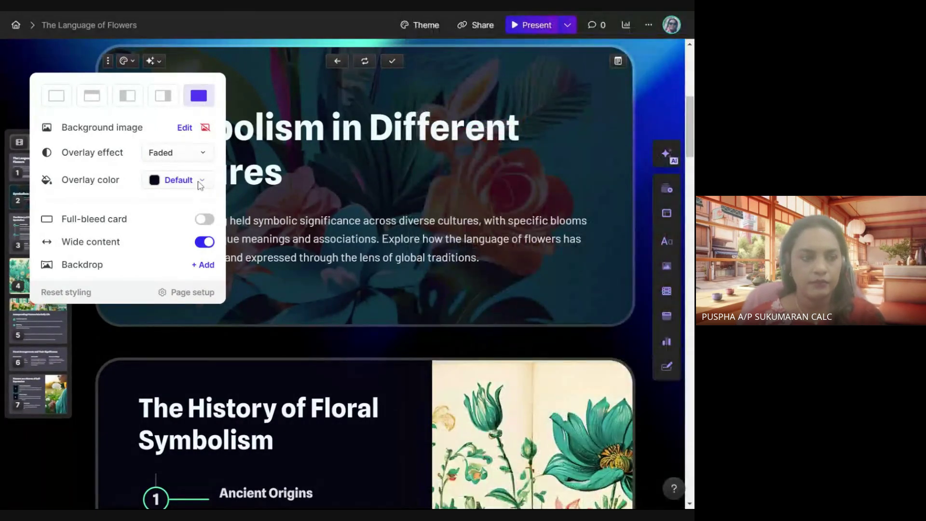
pyautogui.click(199, 184)
pyautogui.click(179, 226)
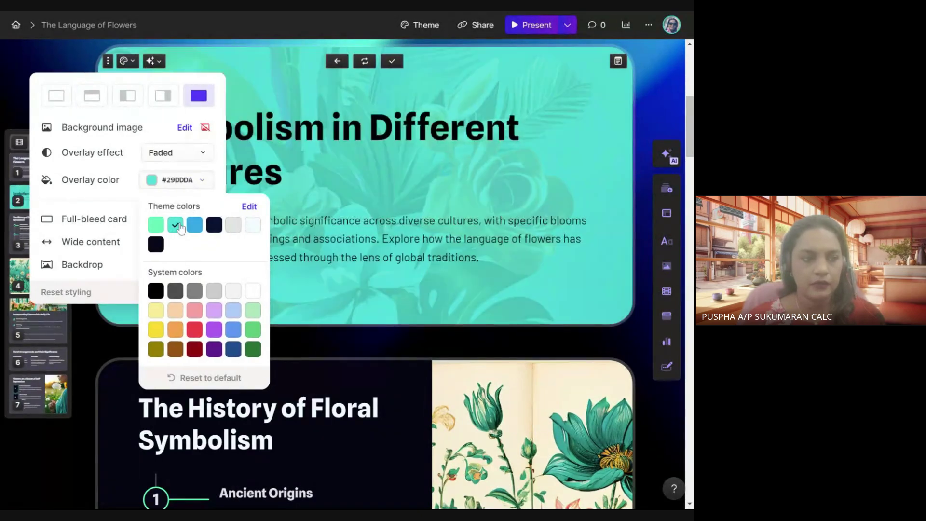
pyautogui.click(195, 310)
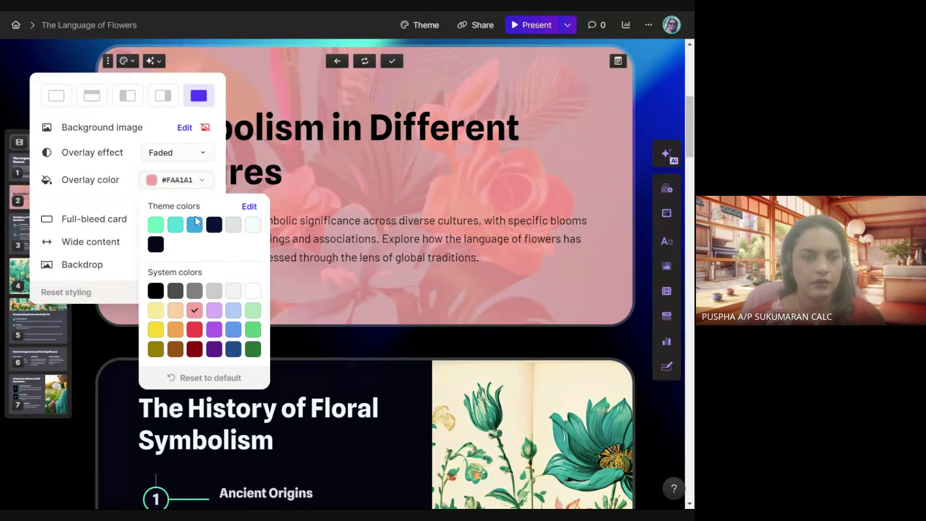
pyautogui.click(218, 182)
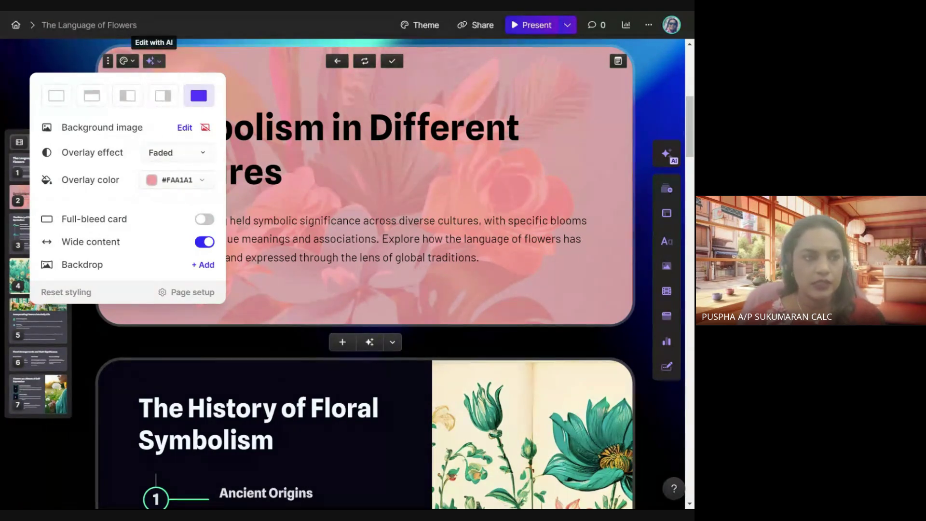
# Convert the "Symbolism in Different Cultures" card to a timeline with AI, review it, and undo the conversion.
pyautogui.click(157, 61)
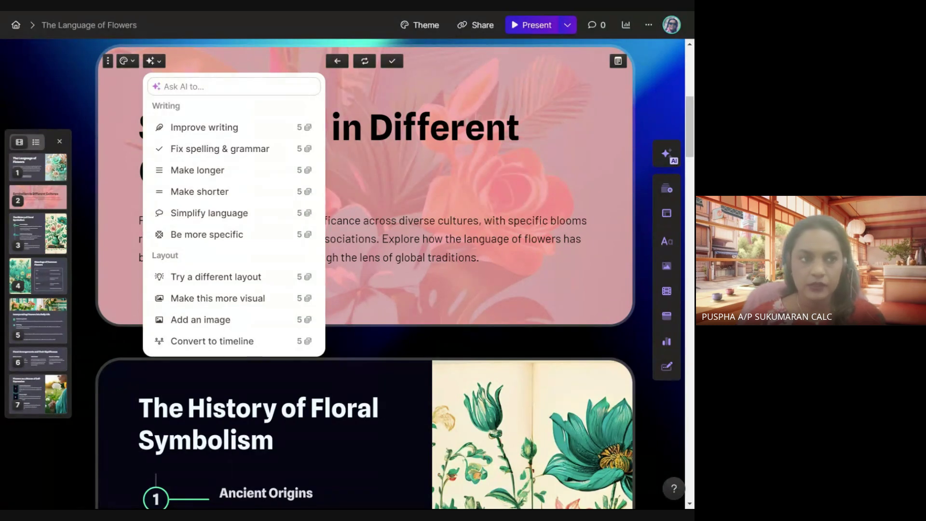
pyautogui.click(164, 86)
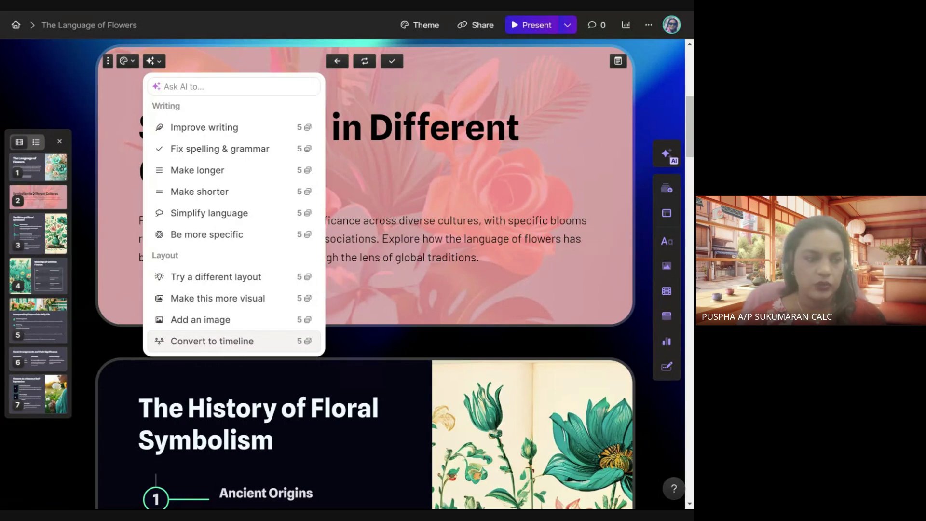
pyautogui.click(193, 340)
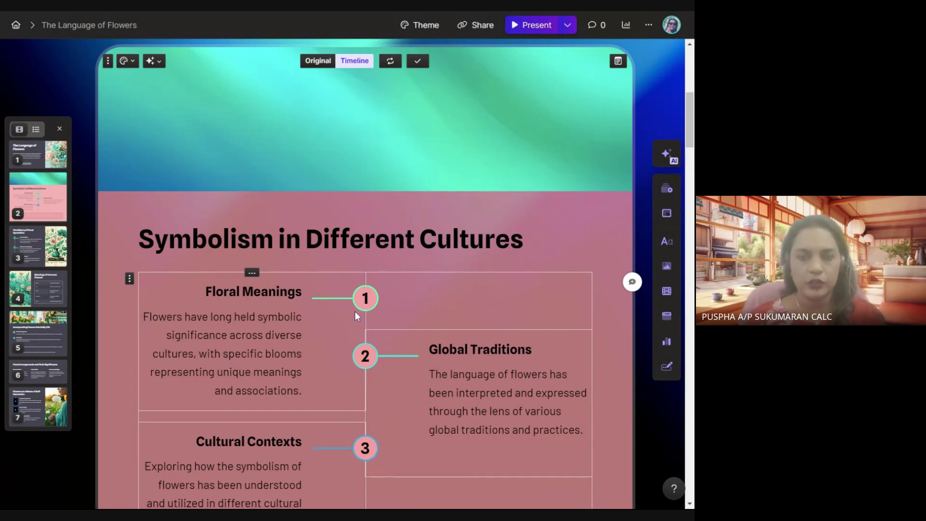
pyautogui.scroll(-1, 441, 297)
pyautogui.scroll(-5, 442, 299)
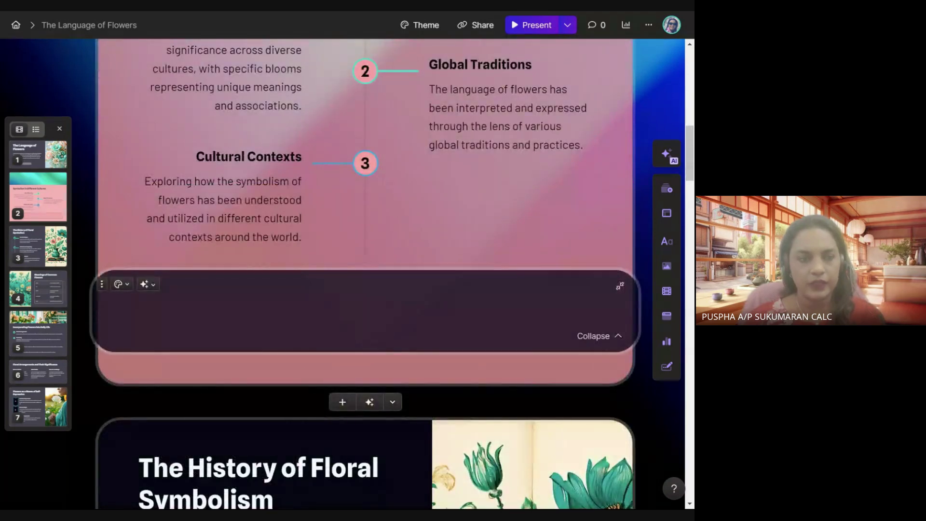
pyautogui.scroll(4, 442, 299)
pyautogui.scroll(3, 436, 273)
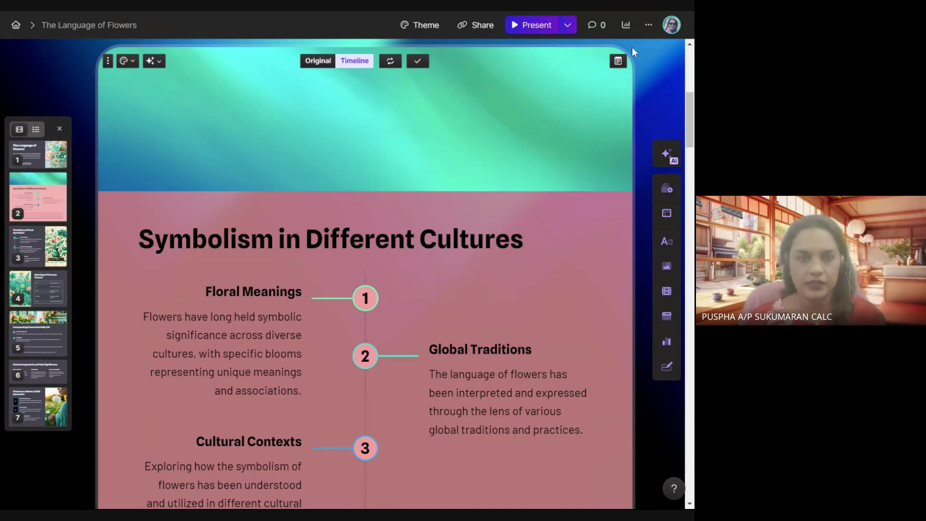
pyautogui.click(648, 25)
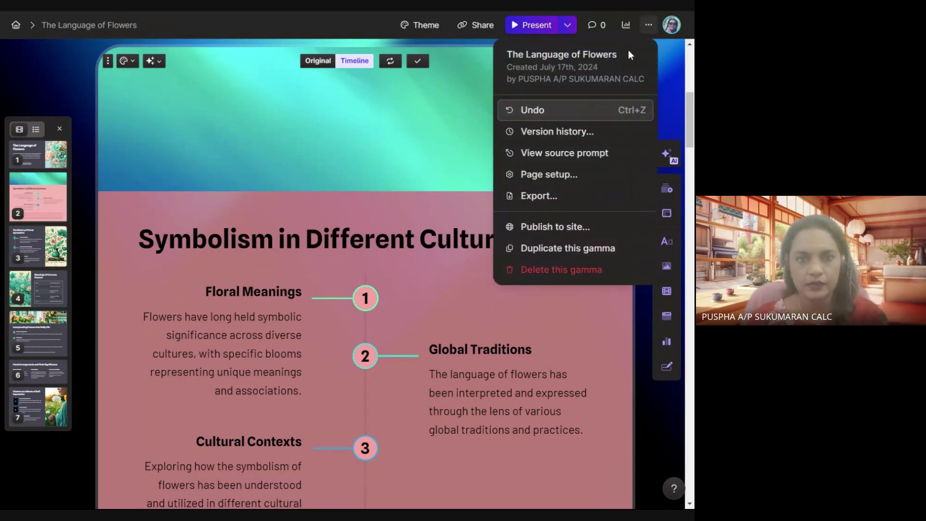
pyautogui.click(532, 111)
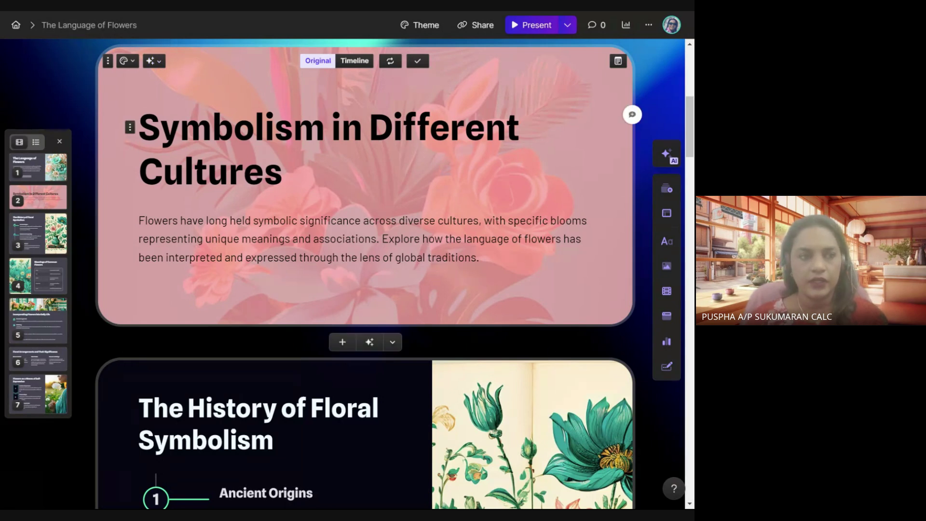
pyautogui.scroll(3, 409, 140)
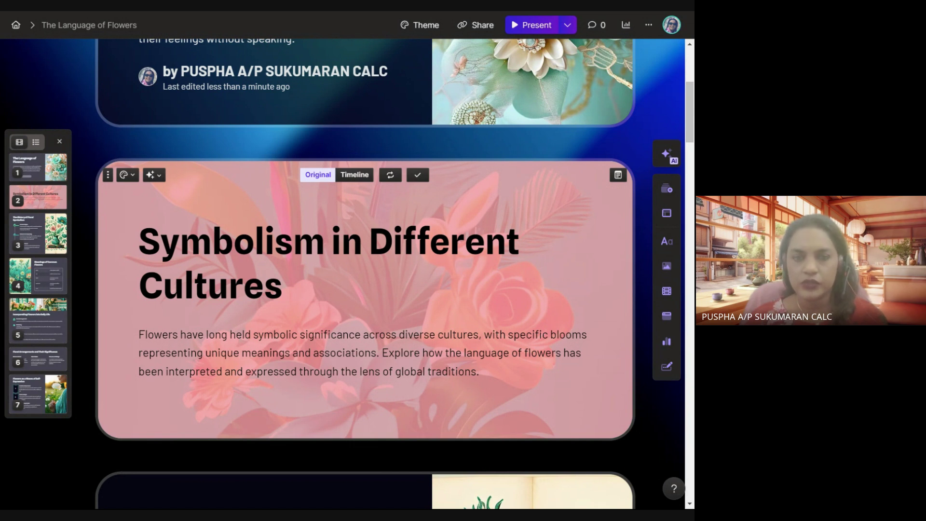
pyautogui.click(667, 155)
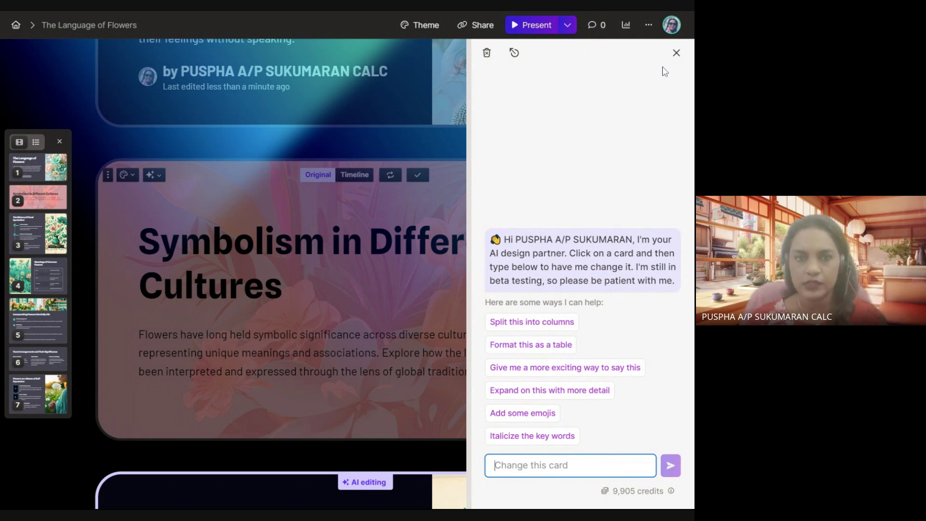
pyautogui.click(676, 53)
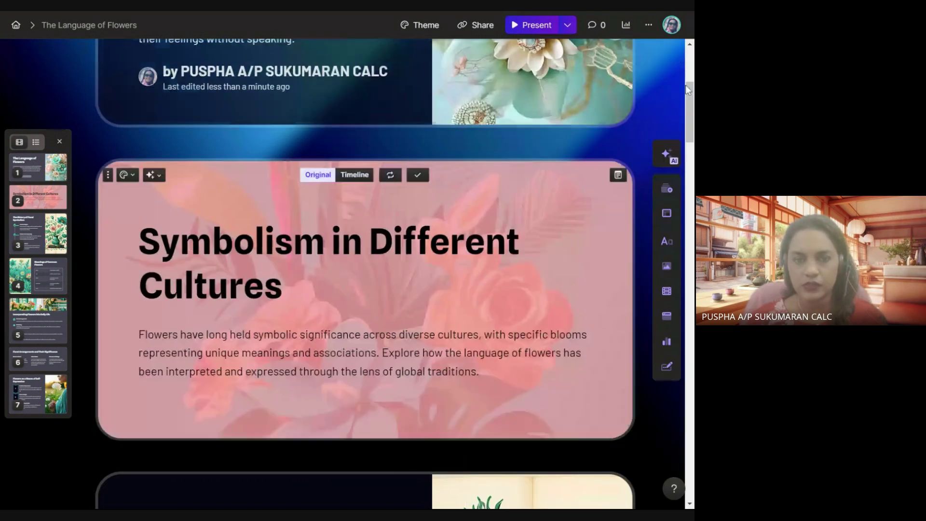
# Insert a "3 image columns" template card between the title card and the "Symbolism in Different Cultures" card.
pyautogui.click(666, 189)
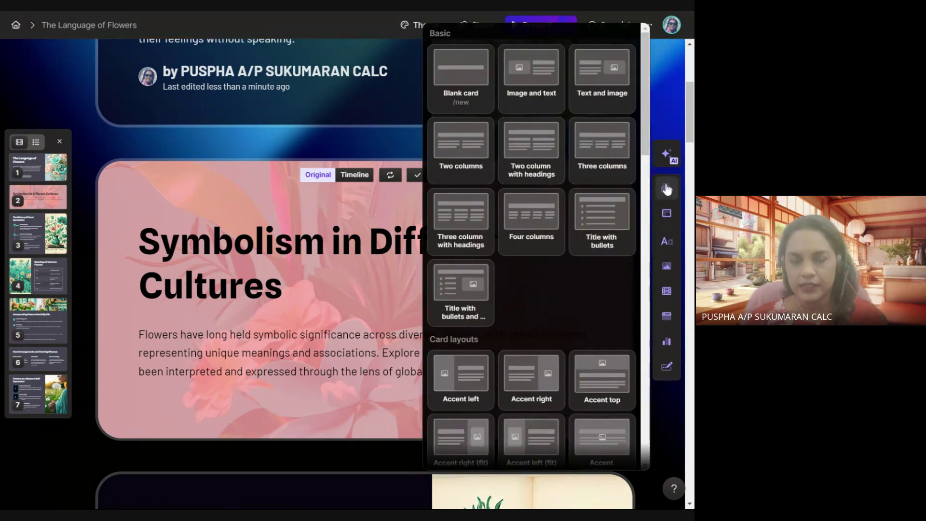
pyautogui.scroll(-3, 584, 227)
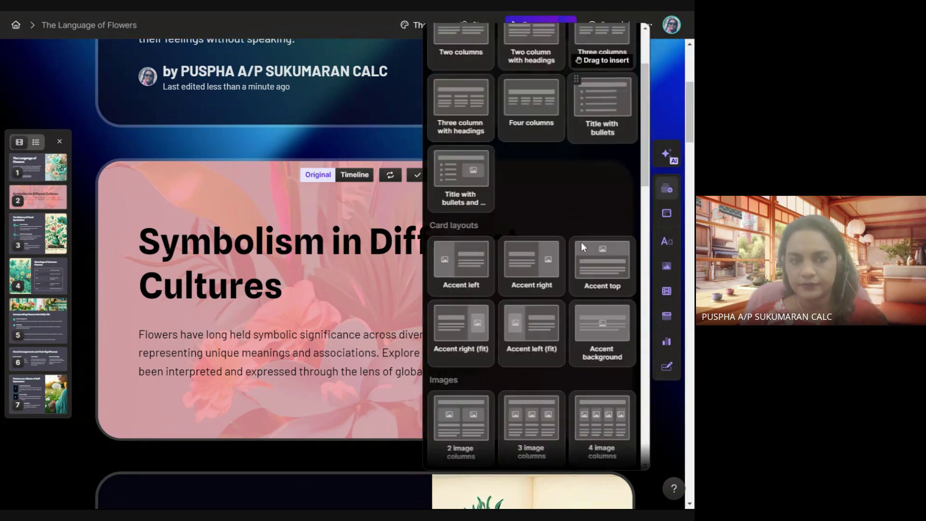
pyautogui.scroll(-3, 581, 247)
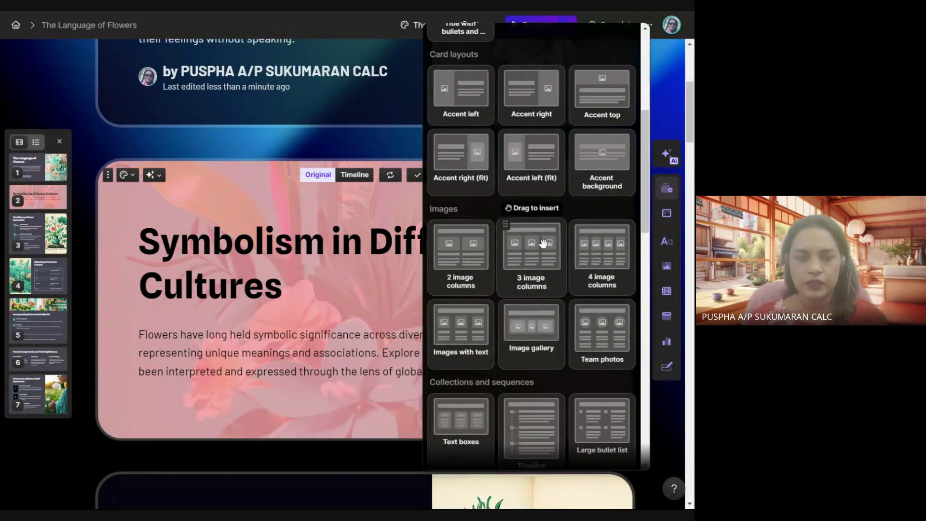
pyautogui.moveTo(465, 228); pyautogui.dragTo(465, 229)
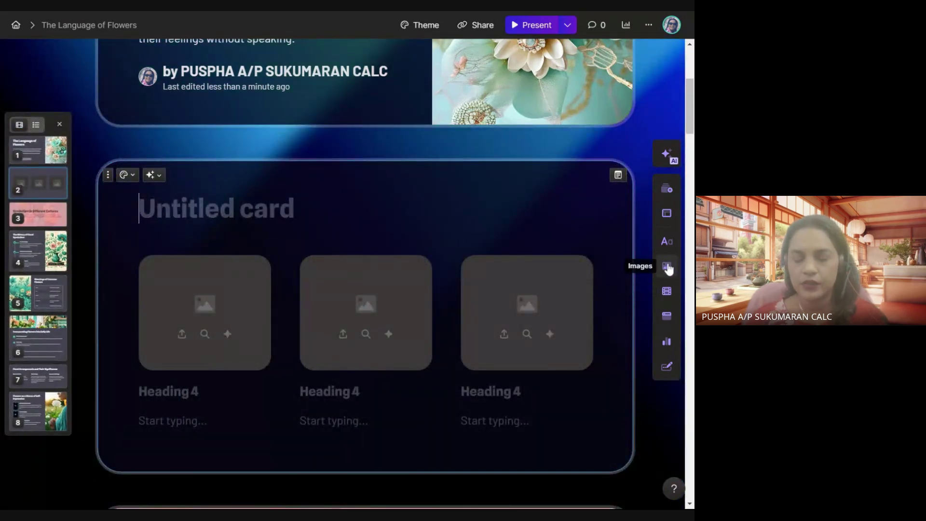
pyautogui.click(667, 290)
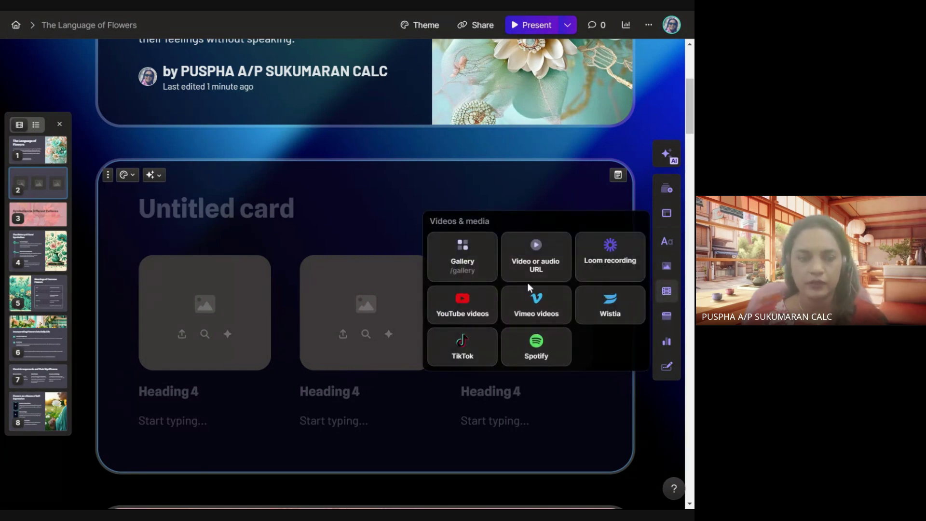
pyautogui.click(477, 301)
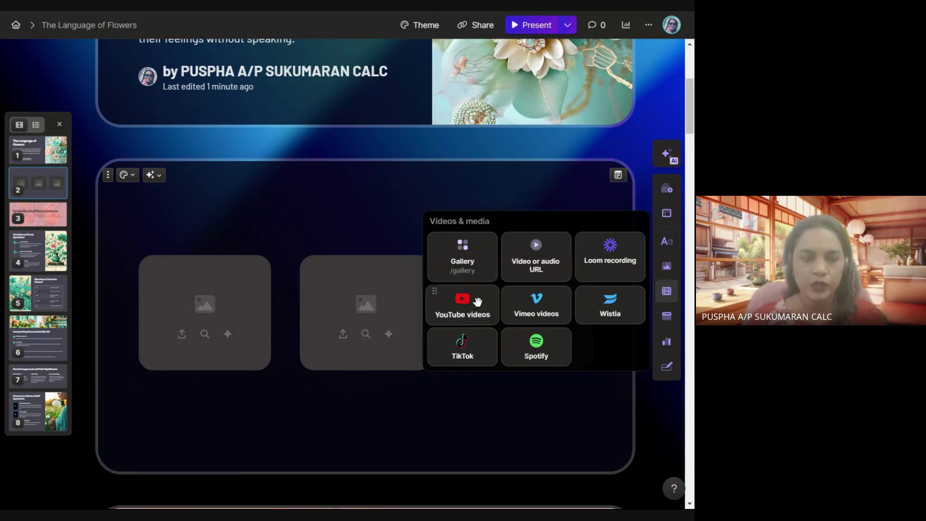
pyautogui.moveTo(477, 301); pyautogui.dragTo(407, 140)
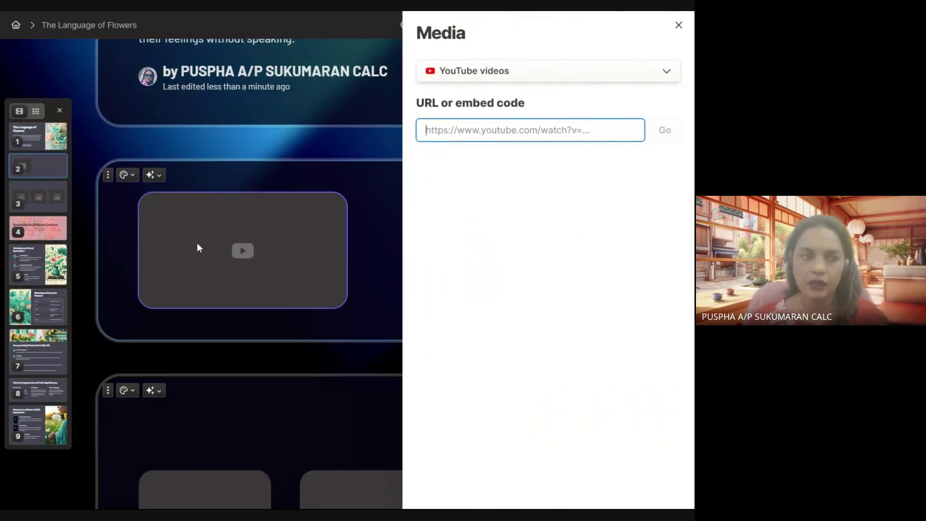
pyautogui.click(184, 12)
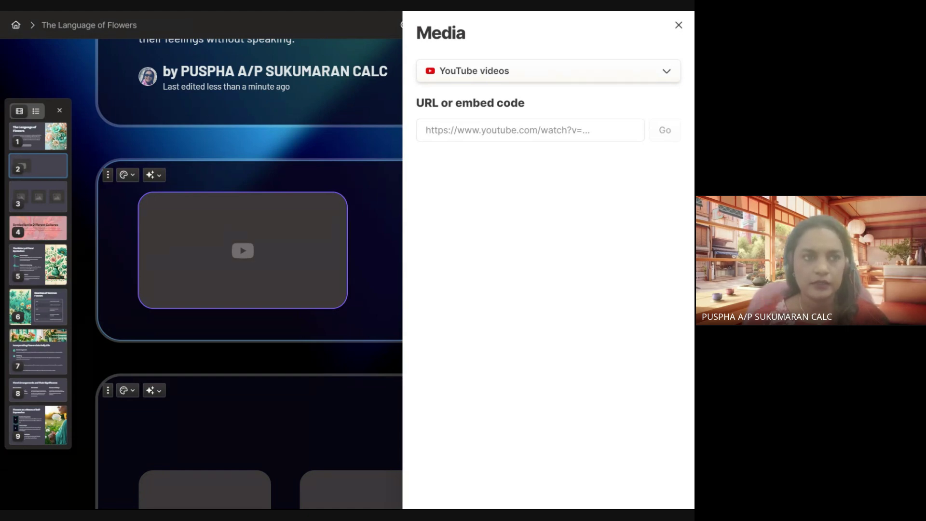
pyautogui.click(529, 130)
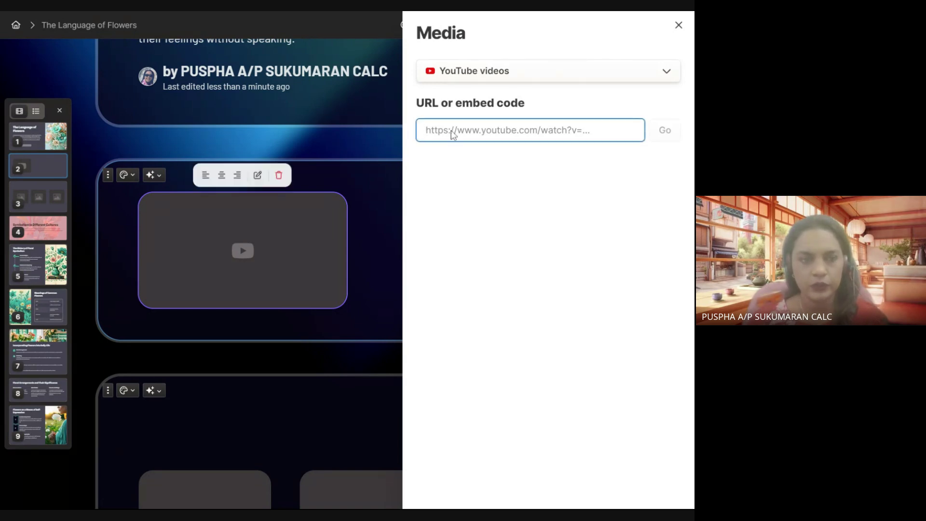
pyautogui.write('https://www.youtube.com/embed/EFO_bsg1sw8?rel=0')
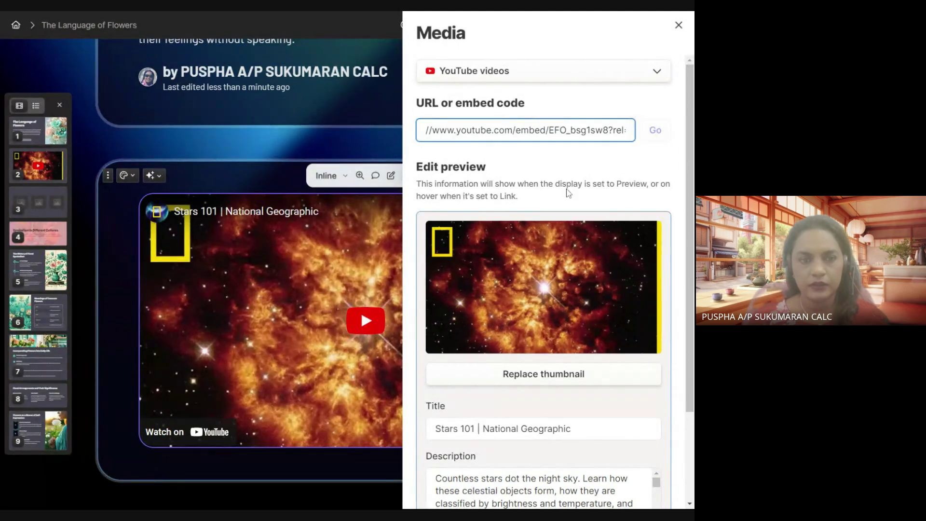
pyautogui.click(679, 25)
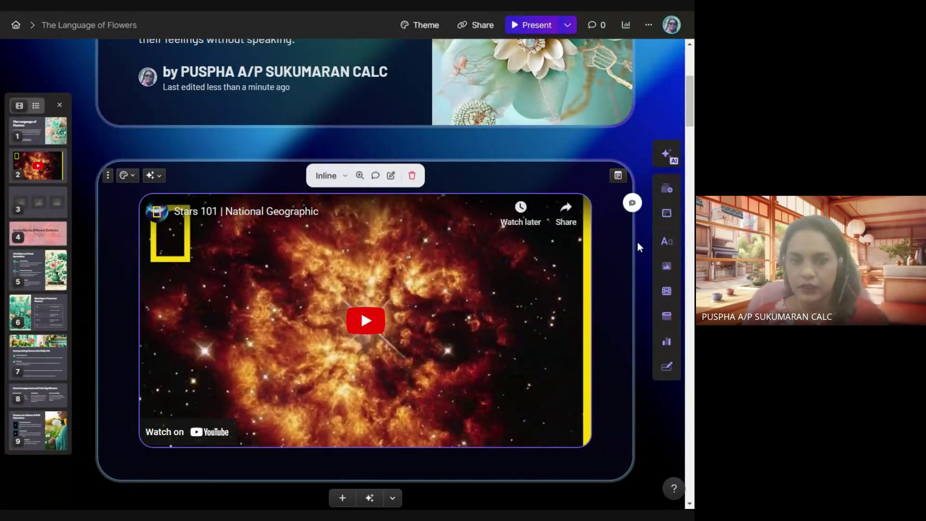
# Examine the layout templates and basic text blocks that can be inserted into the presentation's cards.
pyautogui.click(665, 214)
pyautogui.scroll(-4, 562, 234)
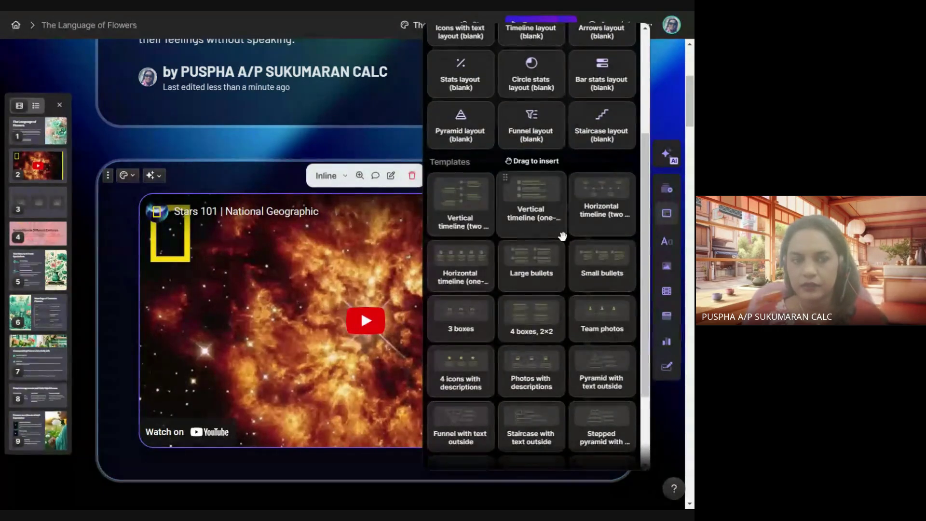
pyautogui.scroll(-1, 563, 236)
pyautogui.scroll(4, 563, 237)
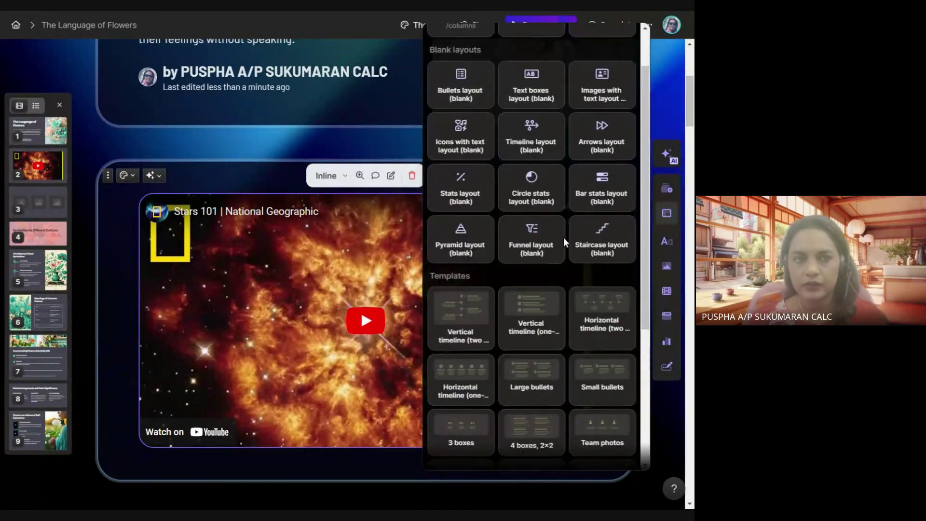
pyautogui.scroll(-5, 563, 237)
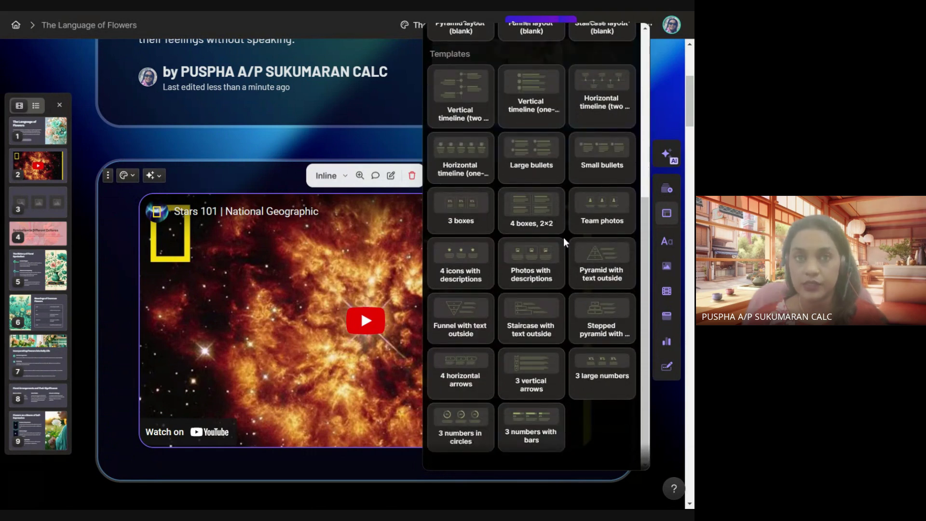
pyautogui.click(672, 245)
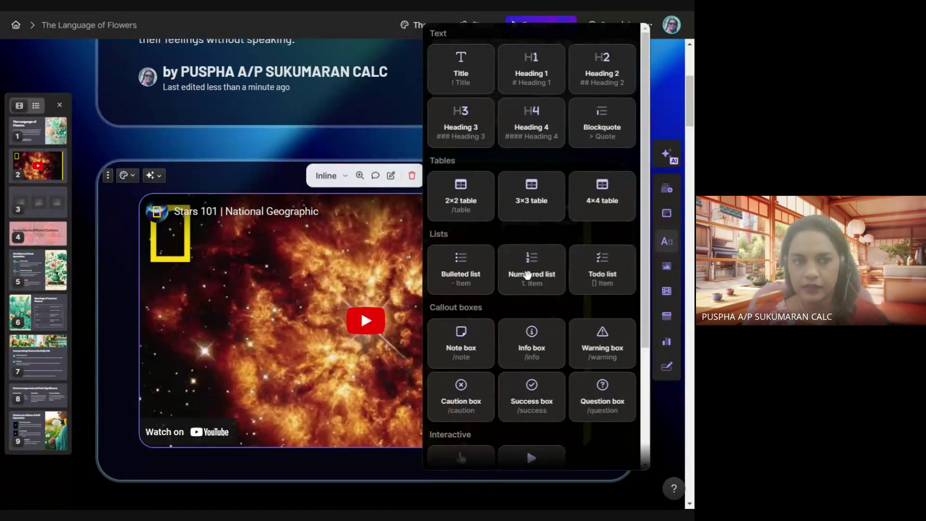
pyautogui.scroll(-2, 546, 372)
pyautogui.scroll(-2, 546, 373)
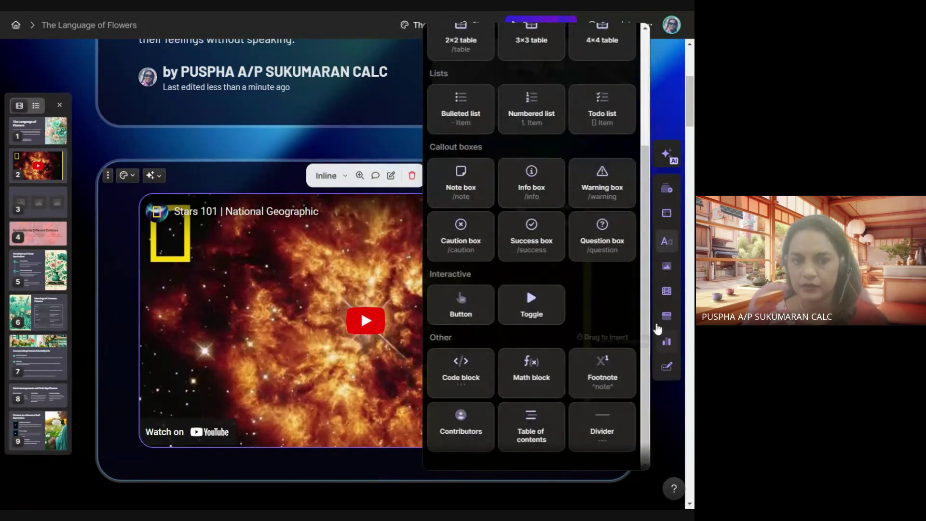
# Look through the insertable images, videos, app embeds, charts and diagrams, and forms and buttons.
pyautogui.click(665, 266)
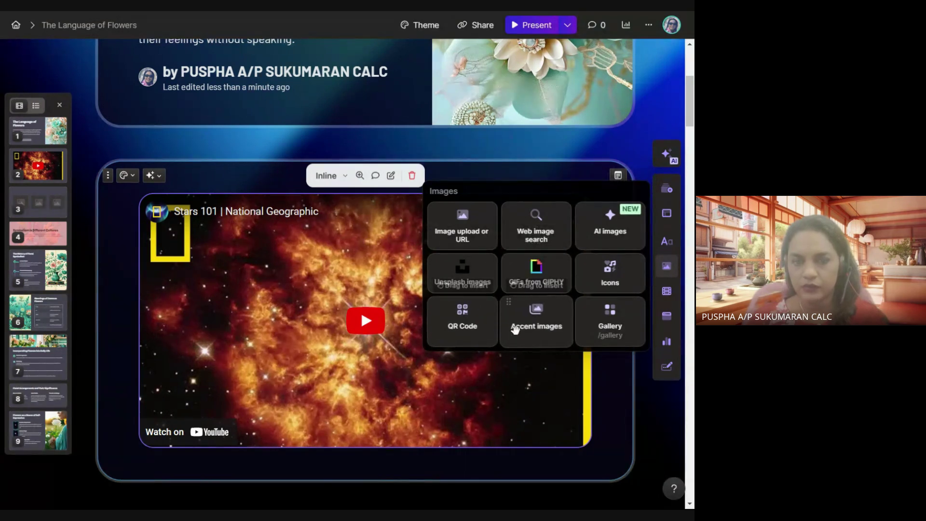
pyautogui.click(664, 294)
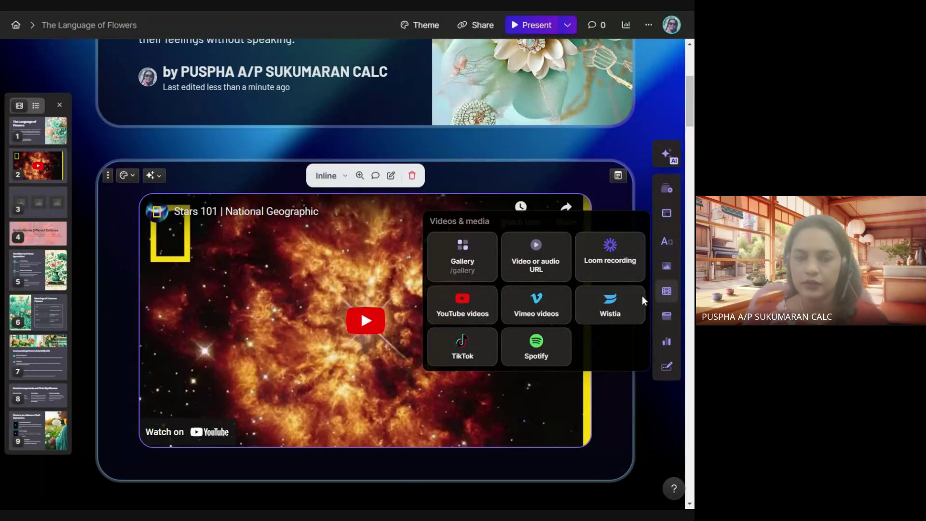
pyautogui.click(667, 318)
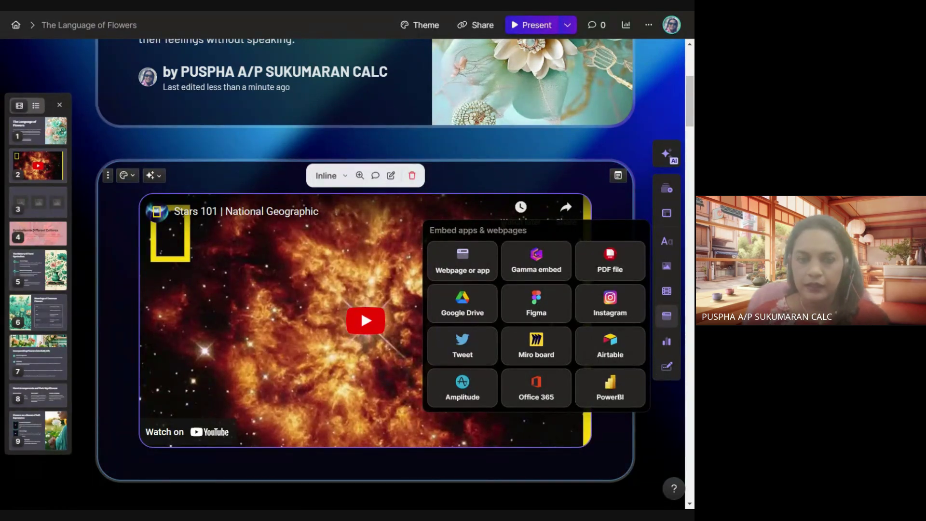
pyautogui.click(666, 343)
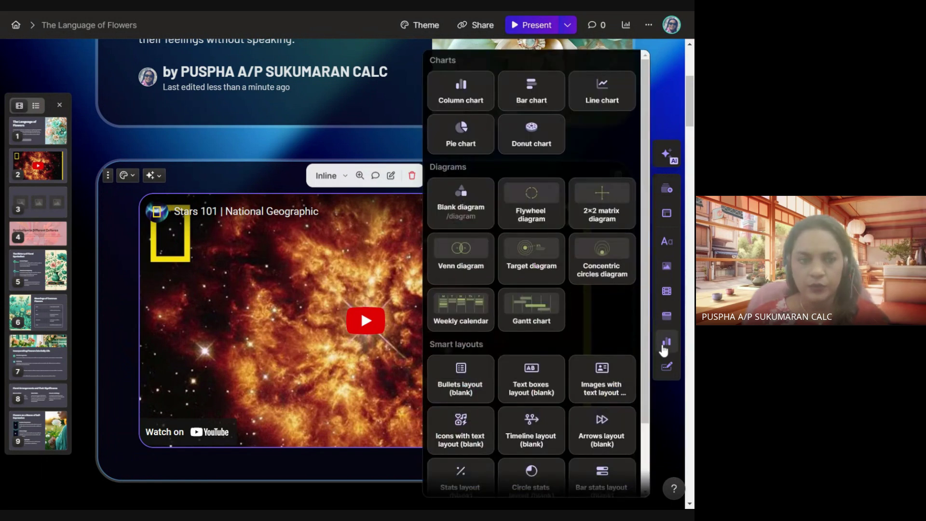
pyautogui.scroll(-3, 584, 330)
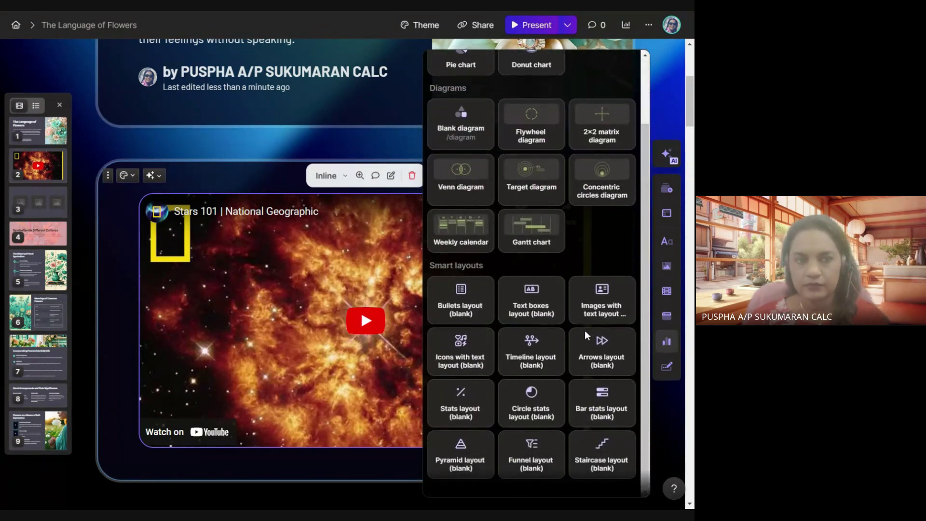
pyautogui.click(667, 368)
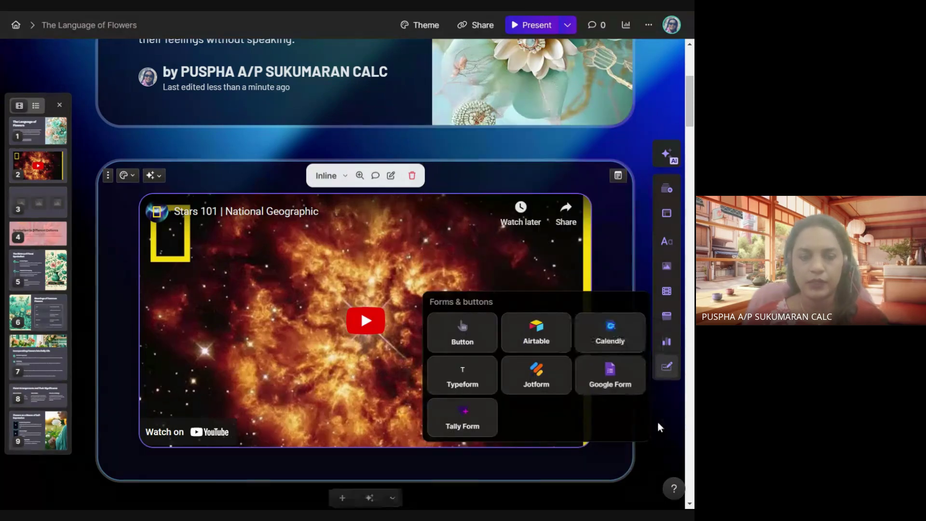
# Review the theme choices and the collaboration settings for sharing the presentation, leaving both without changes.
pyautogui.scroll(3, 516, 135)
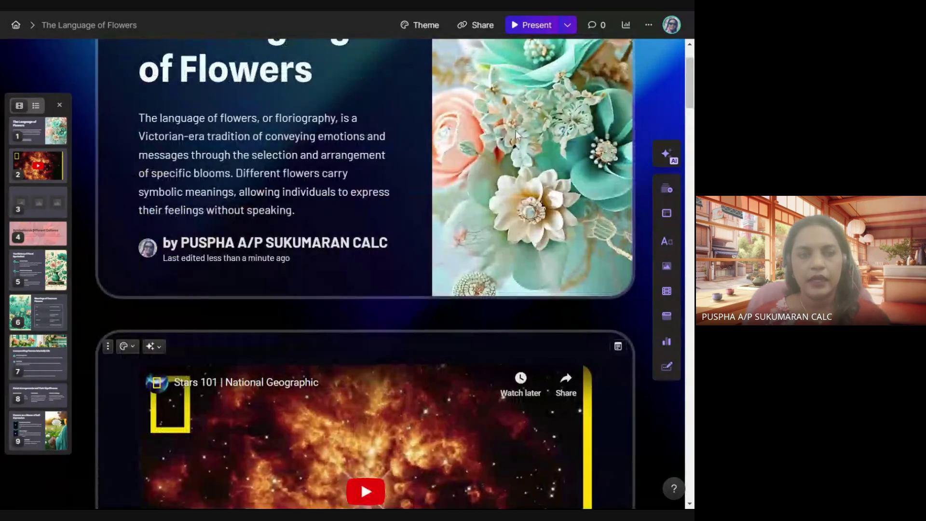
pyautogui.click(430, 26)
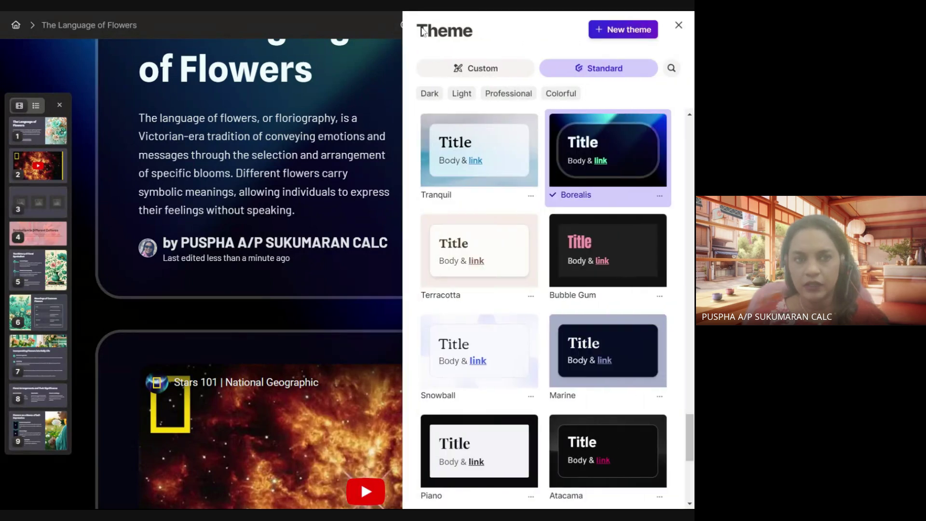
pyautogui.click(678, 26)
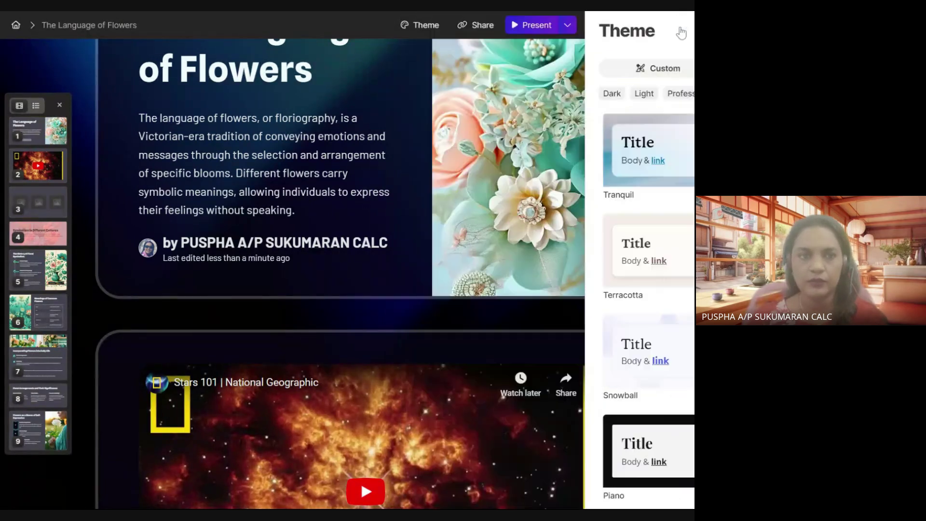
pyautogui.click(483, 28)
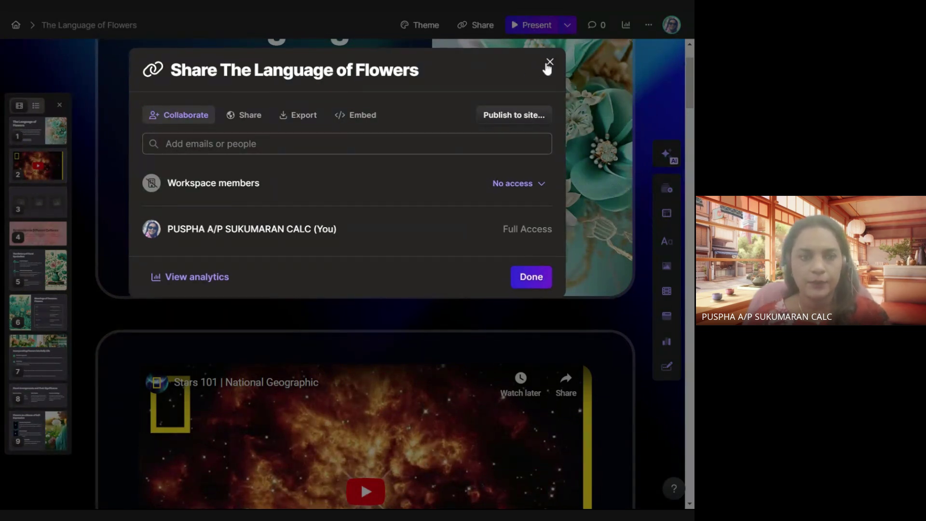
pyautogui.click(548, 65)
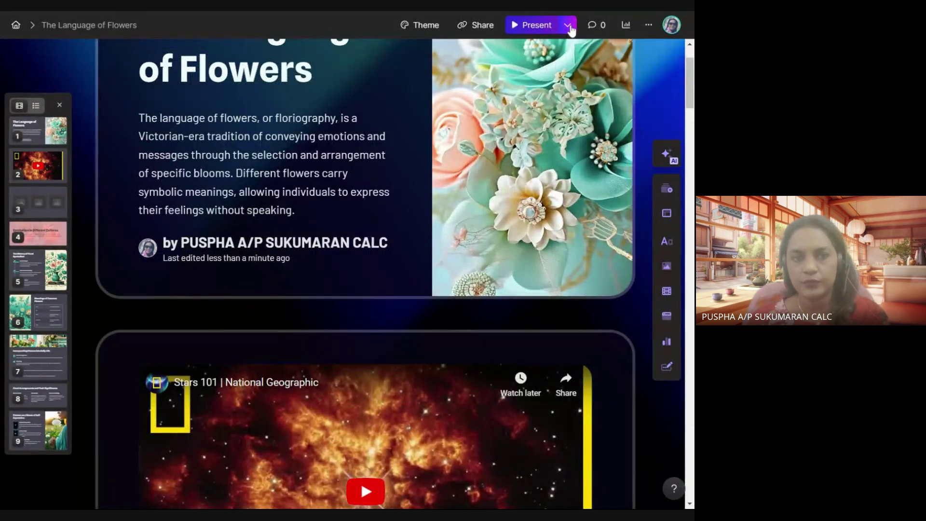
# Check the options for starting the presentation and view the speaker notes of the "Stars 101" video card.
pyautogui.click(569, 27)
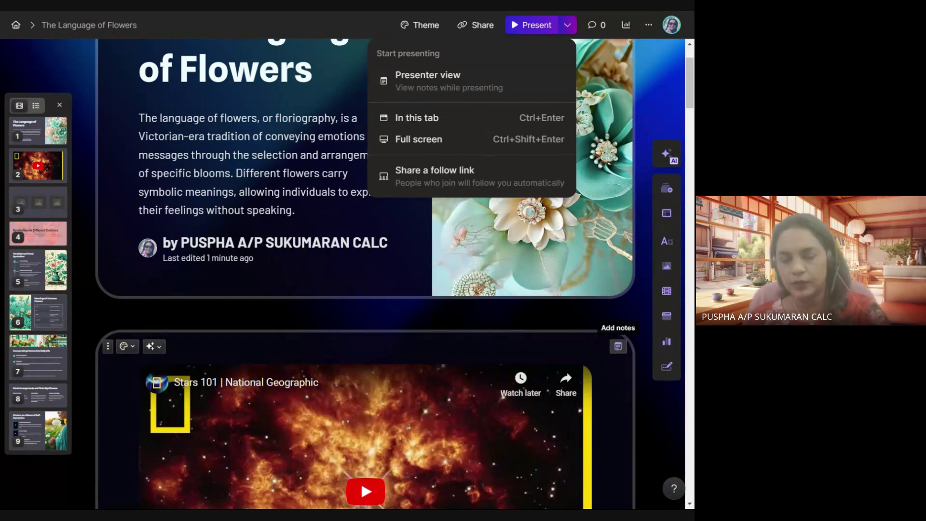
pyautogui.click(618, 347)
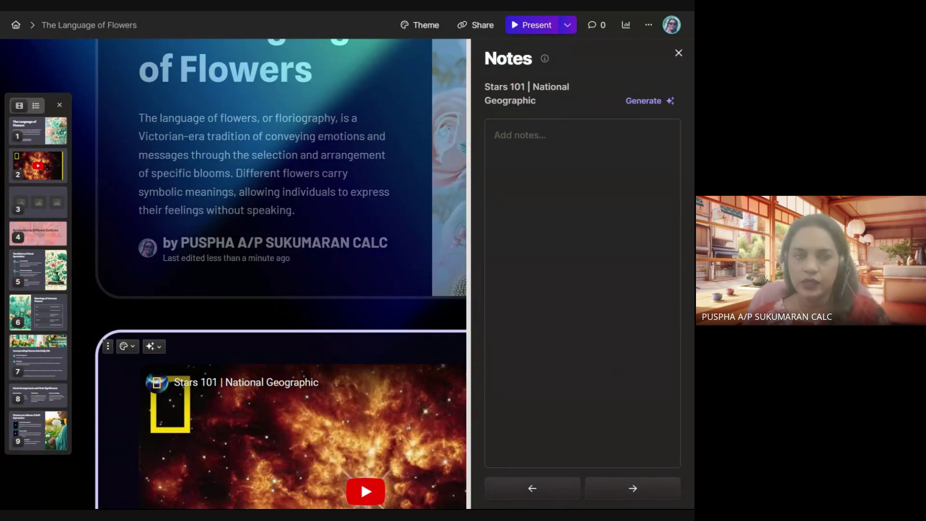
pyautogui.click(678, 53)
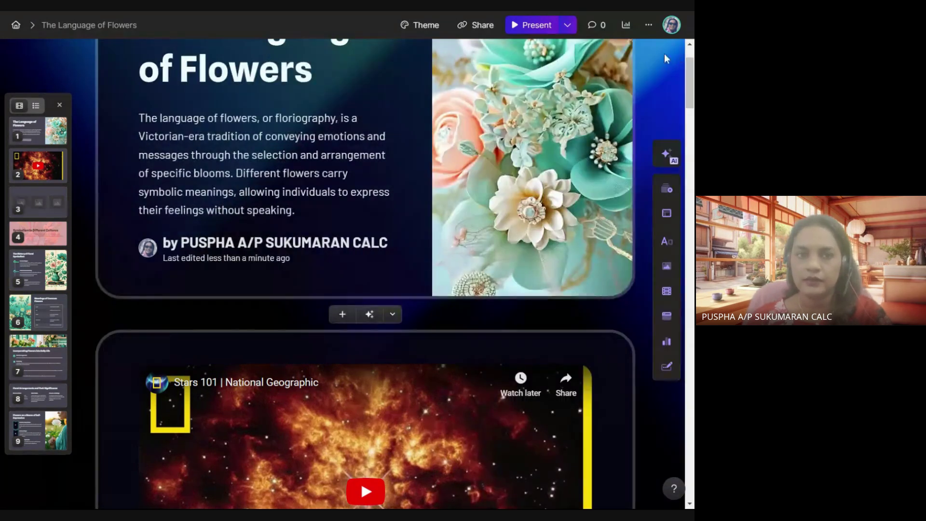
# View the export options for "The Language of Flowers" and close them without exporting.
pyautogui.click(649, 25)
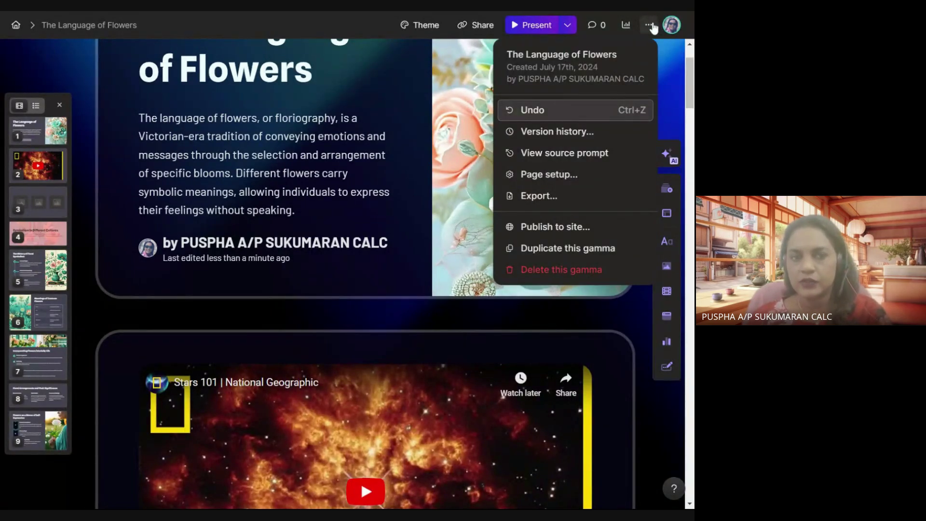
pyautogui.click(549, 197)
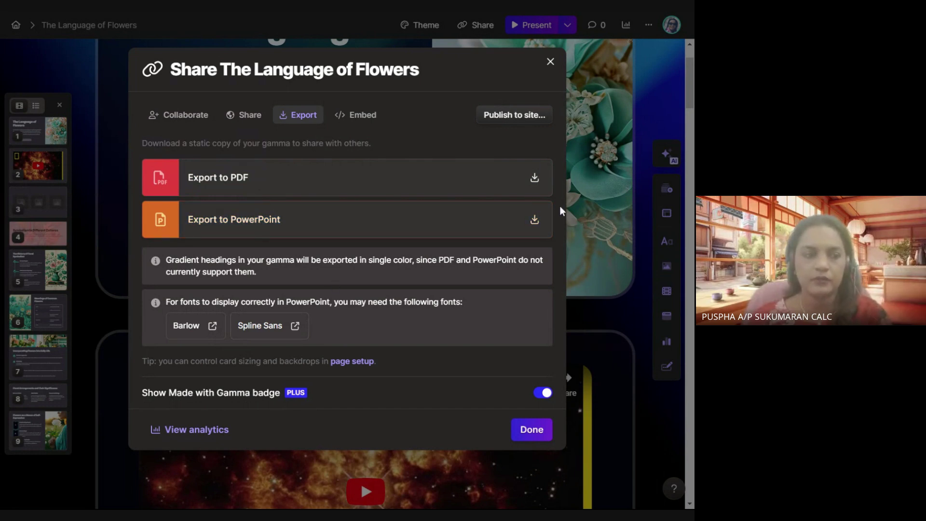
pyautogui.click(550, 62)
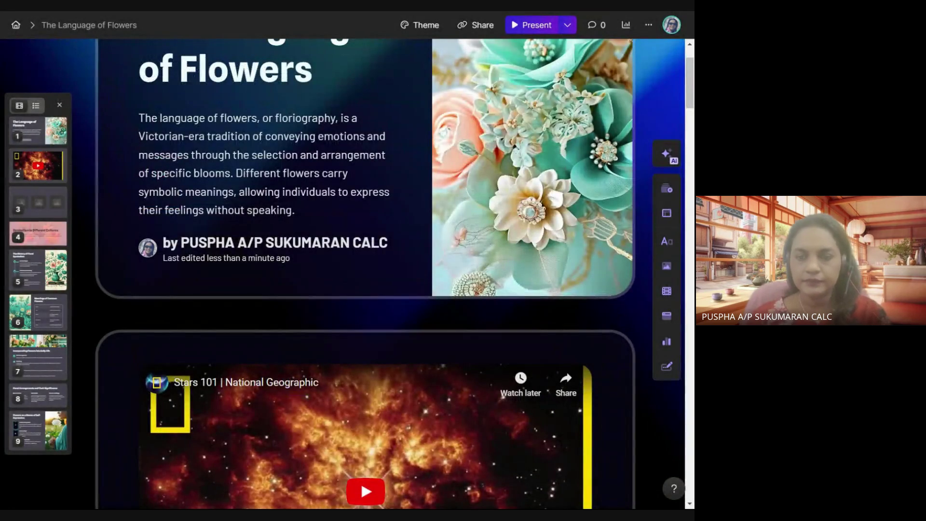